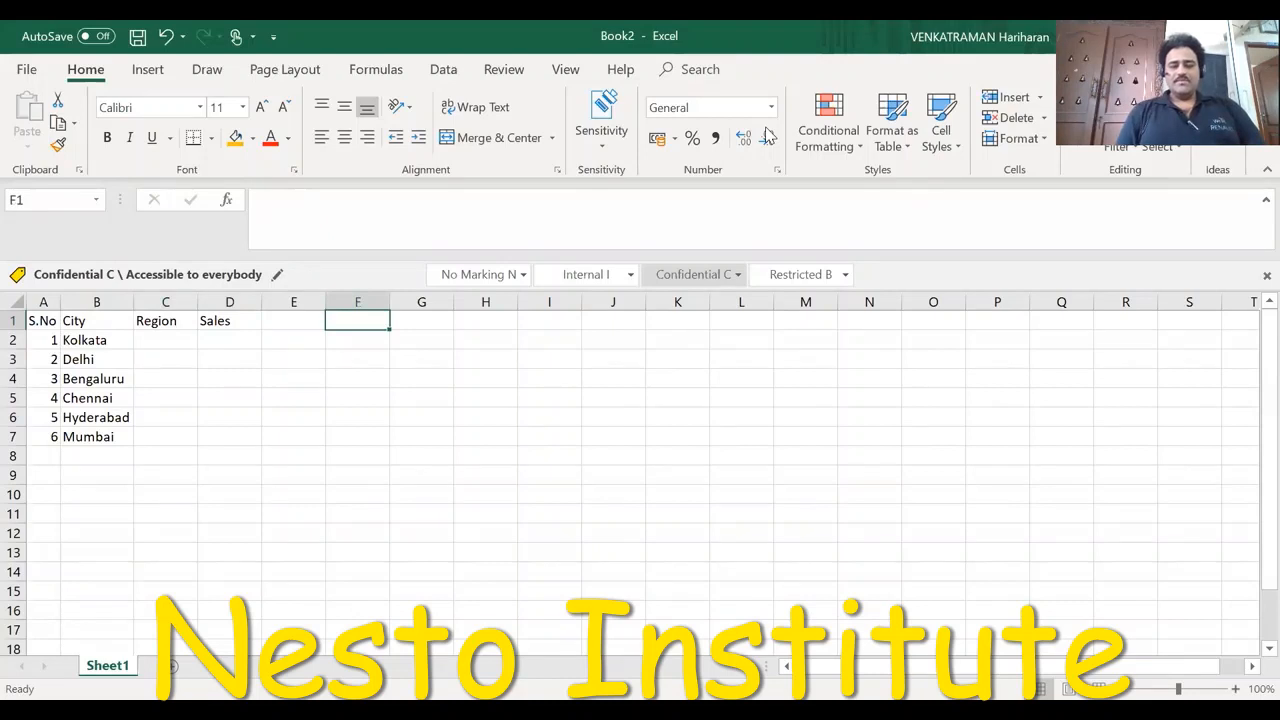
Enter the heading "VLOOKUP" in cell F1 and "Vertical Lookup" in F2 below it.
{"action": "type", "text": "VLOOK"}
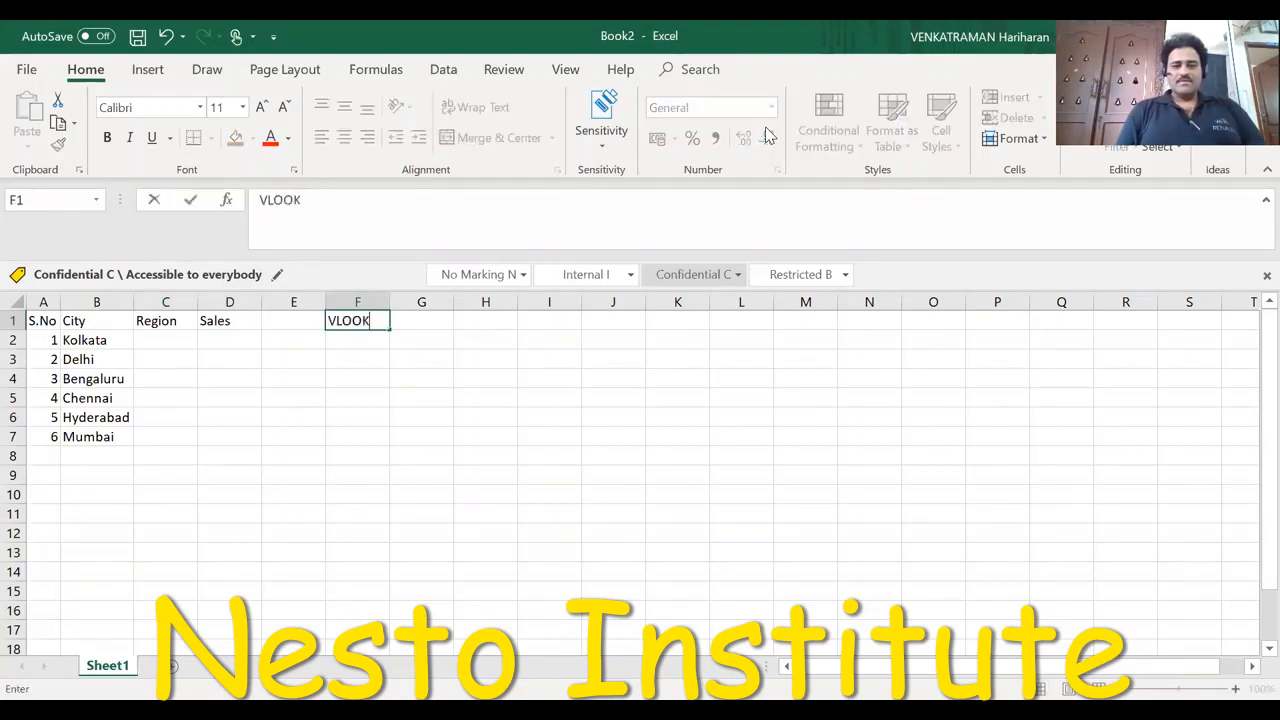
{"action": "type", "text": "UP"}
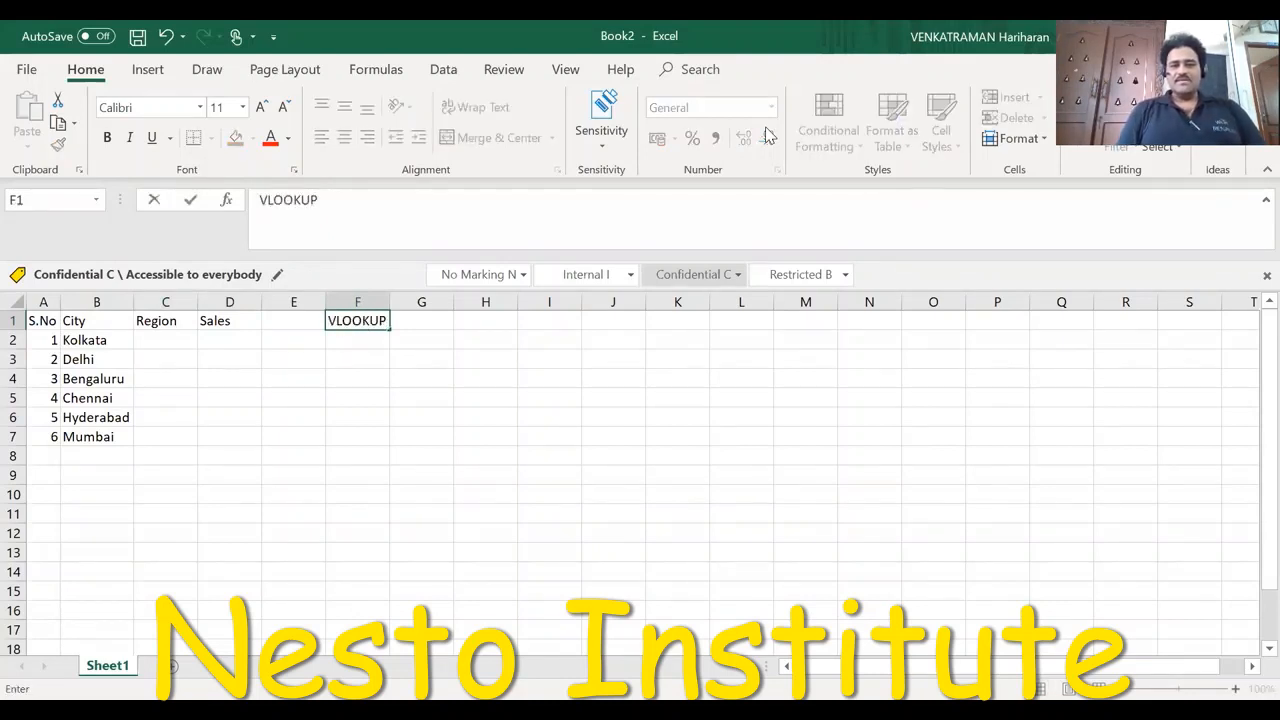
{"action": "key", "text": "Return"}
{"action": "type", "text": "Ve"}
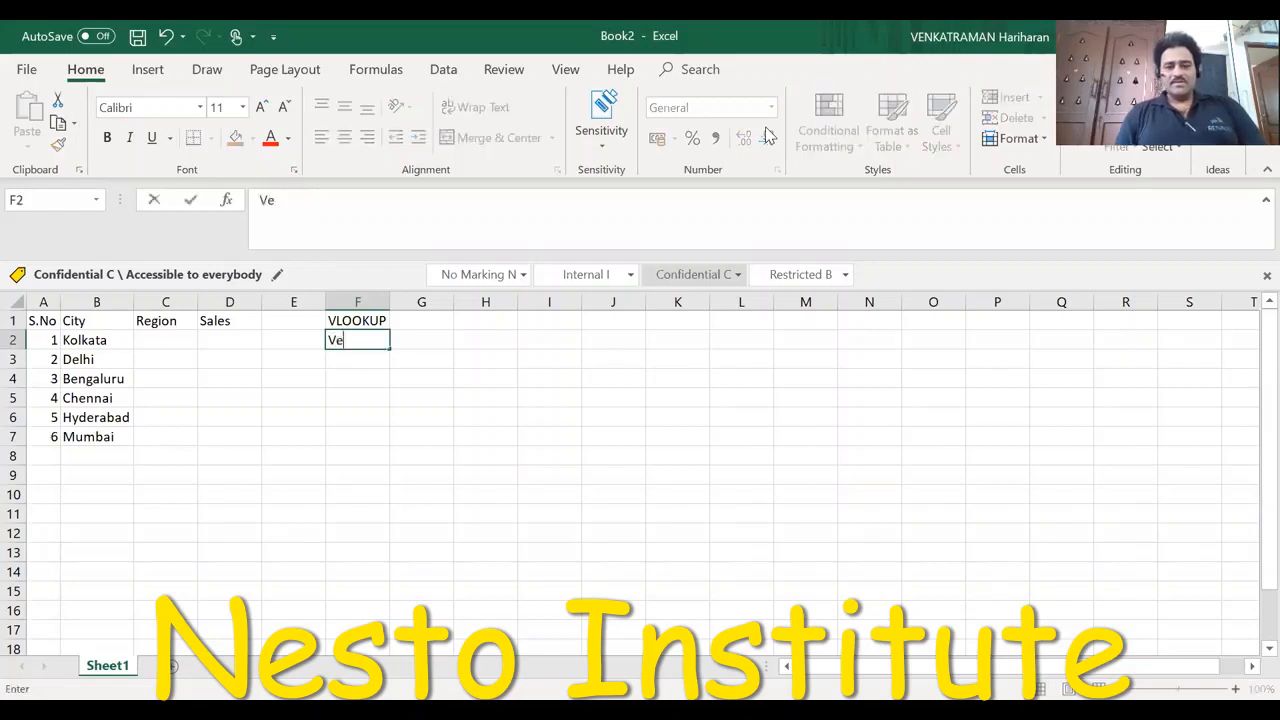
{"action": "type", "text": "rtical"}
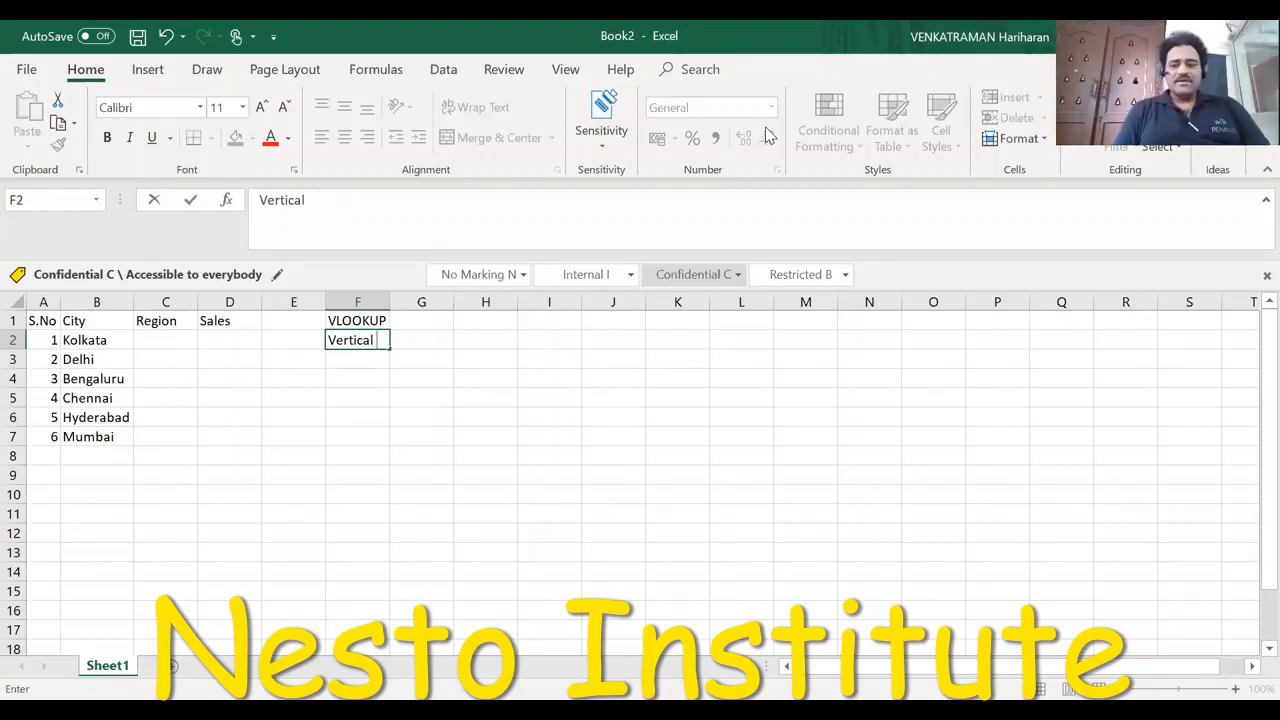
{"action": "type", "text": "Looku"}
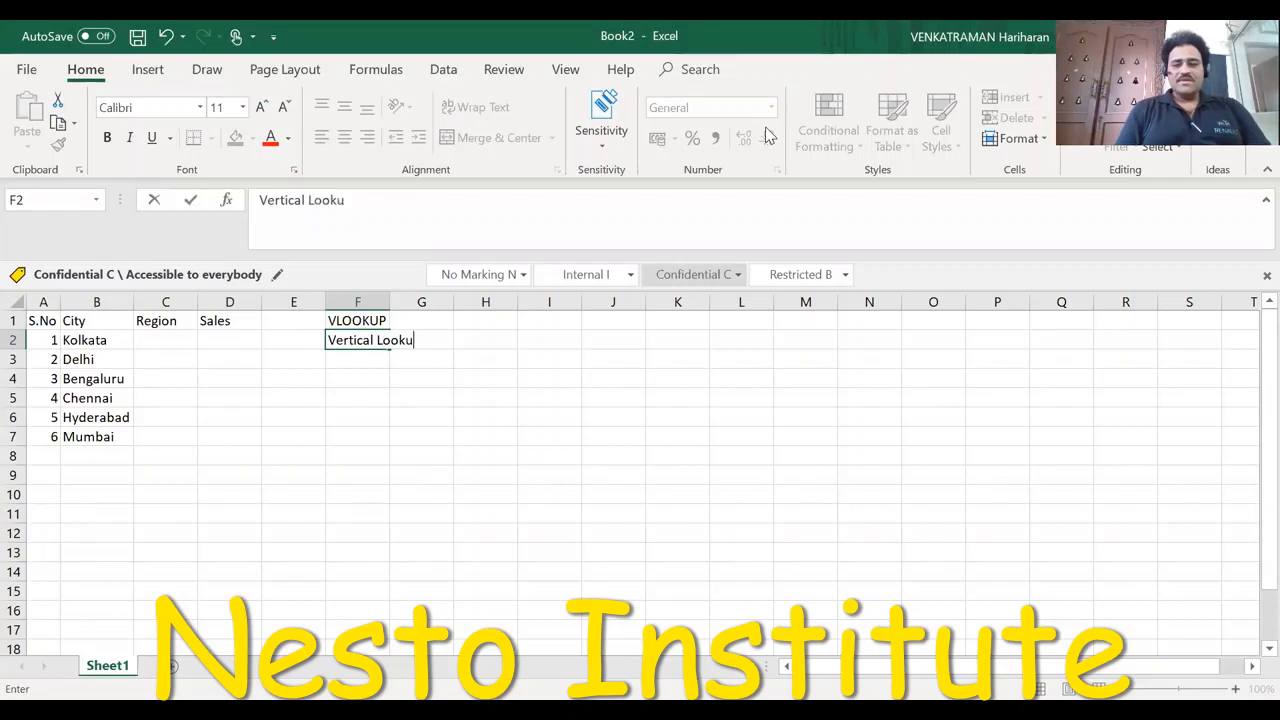
{"action": "type", "text": "p"}
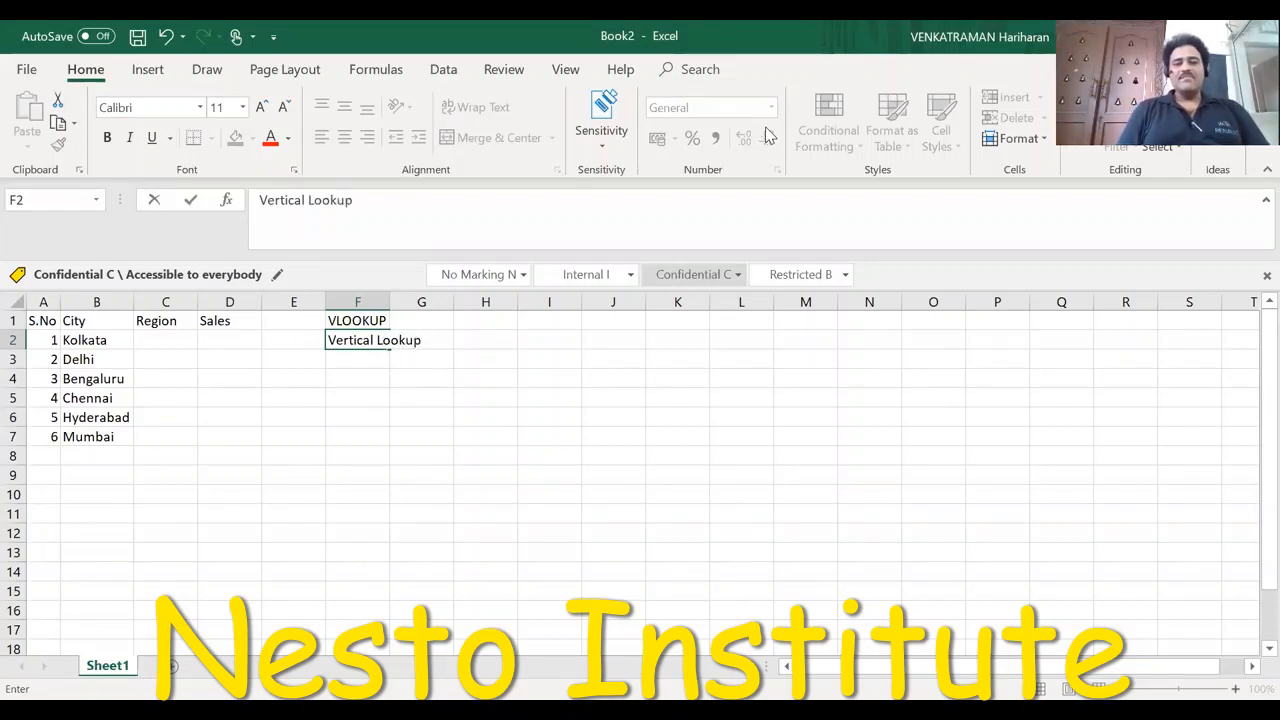
{"action": "key", "text": "Return"}
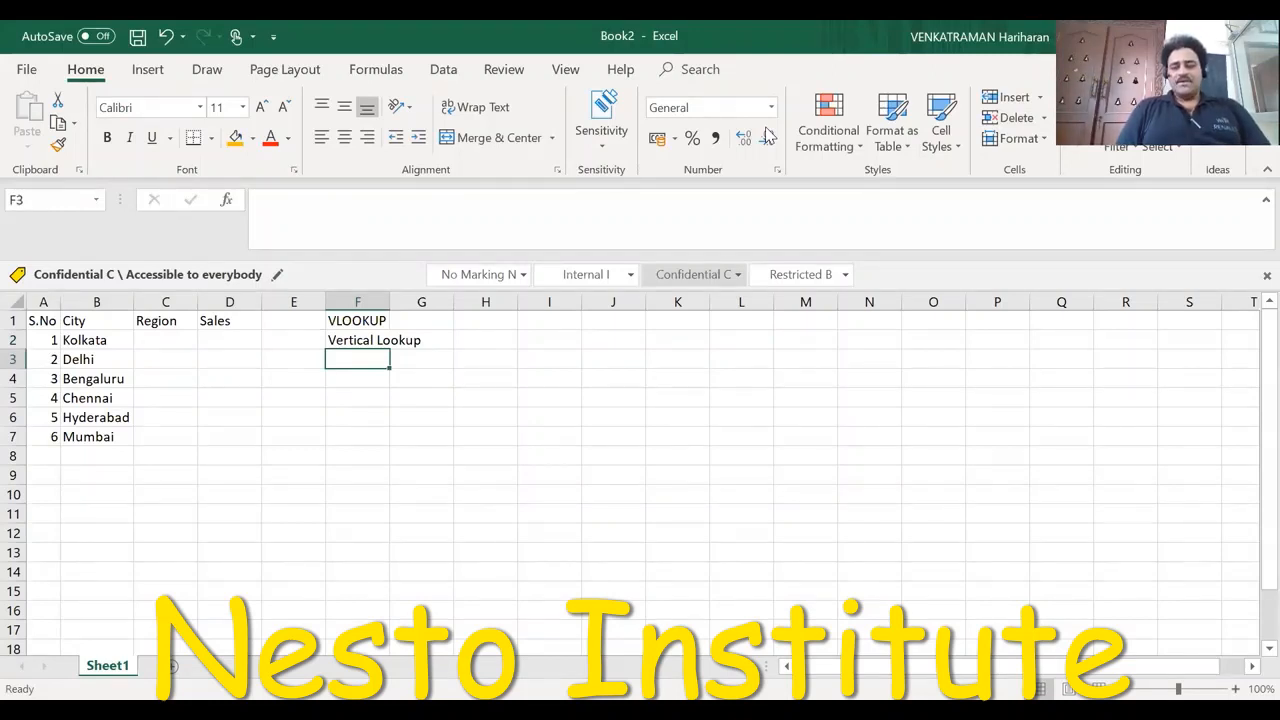
Enter the heading "Basic Properties" in cell G1.
{"action": "key", "text": "Up"}
{"action": "key", "text": "Up"}
{"action": "key", "text": "Right"}
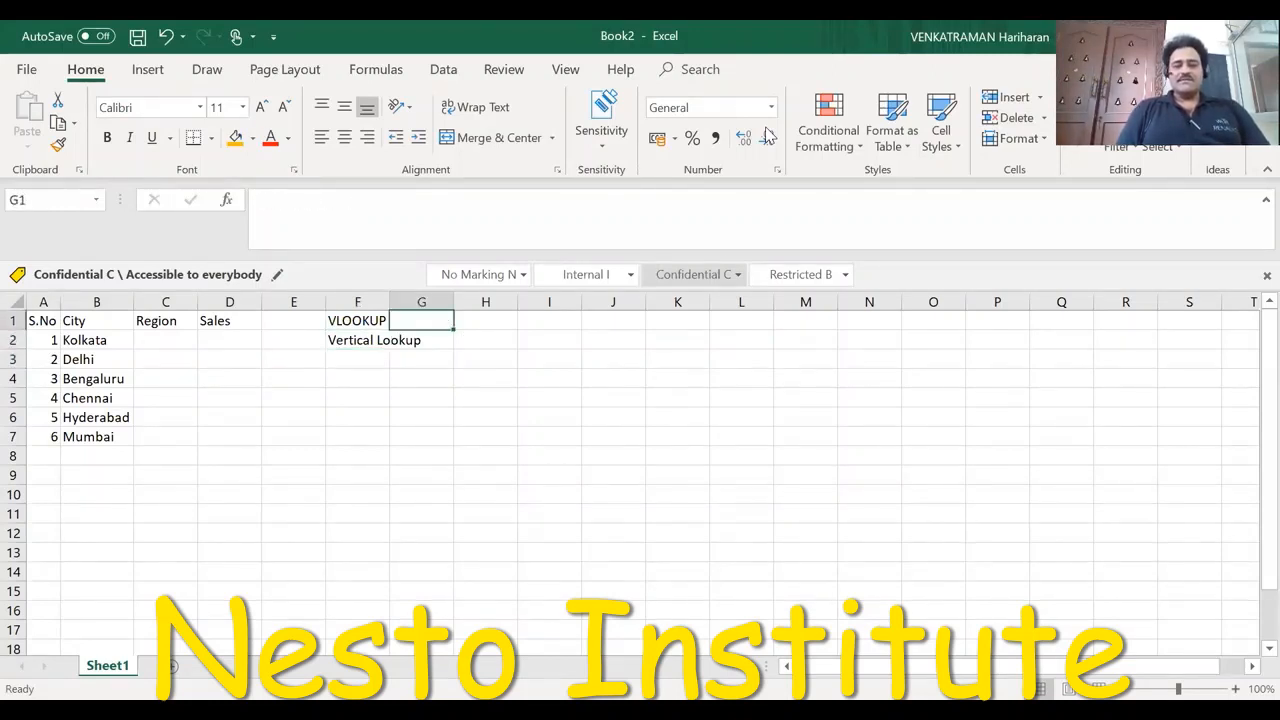
{"action": "type", "text": "B"}
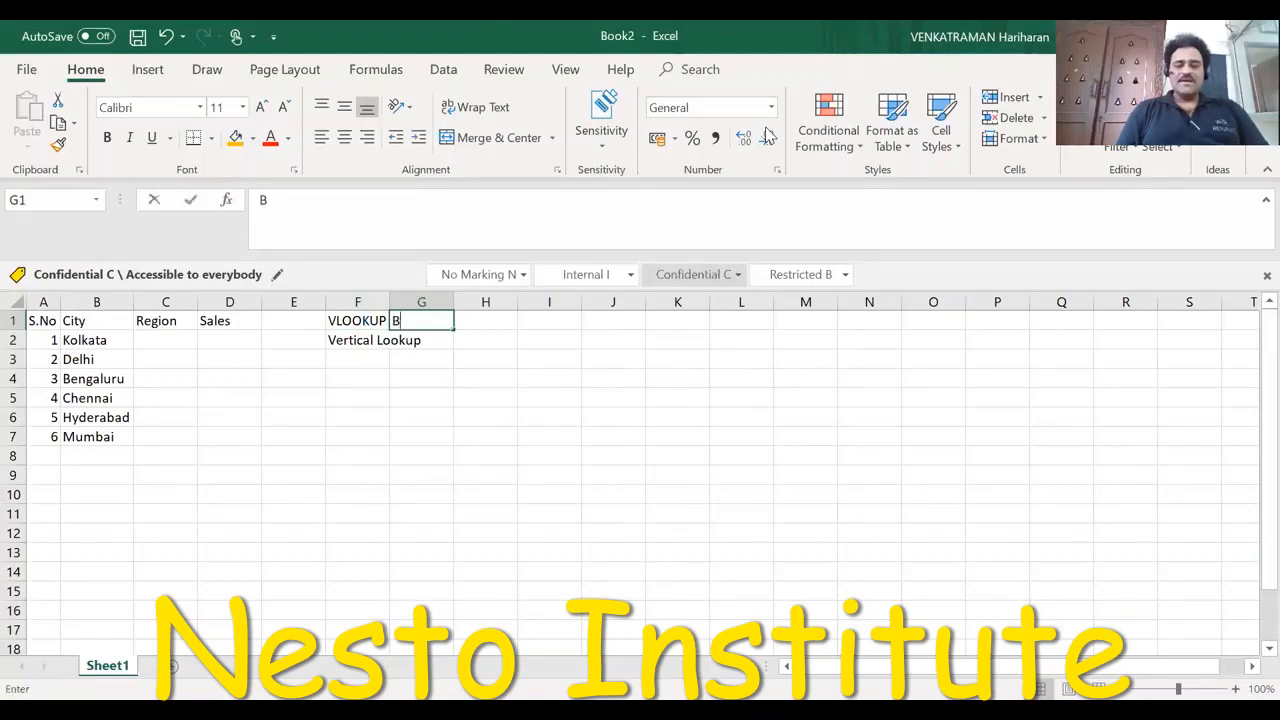
{"action": "type", "text": "asic "}
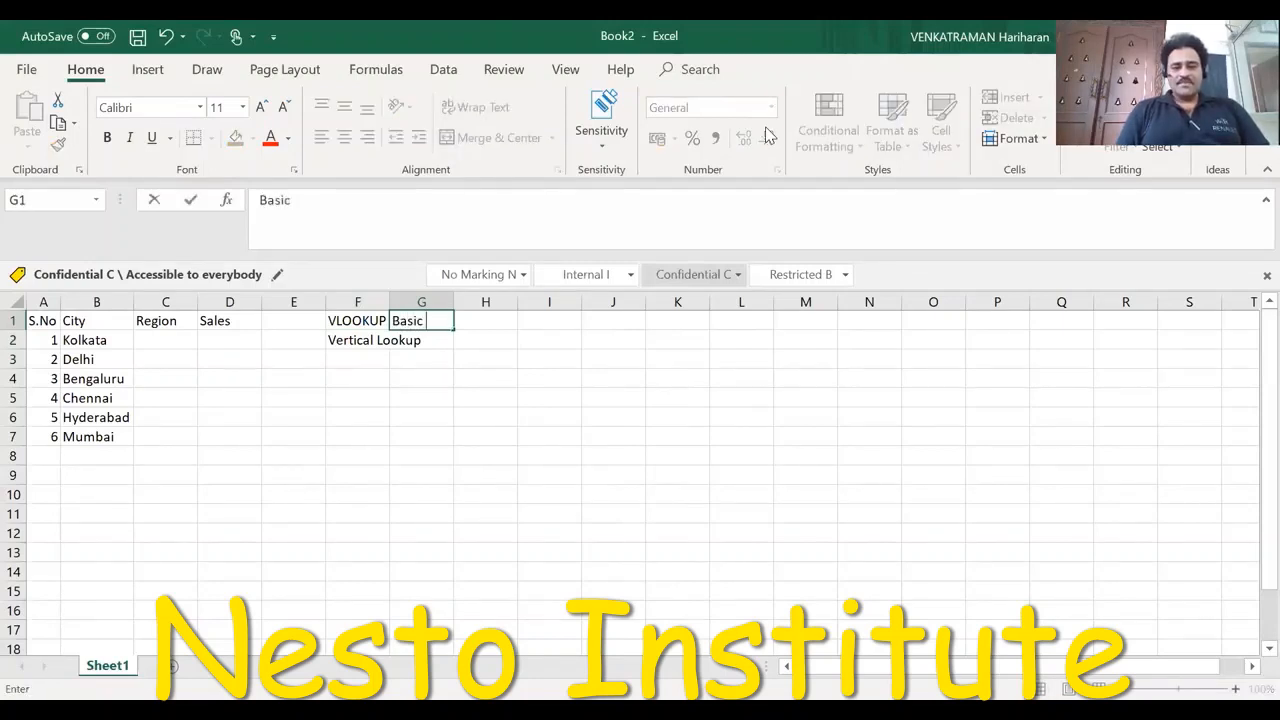
{"action": "type", "text": "Charectari"}
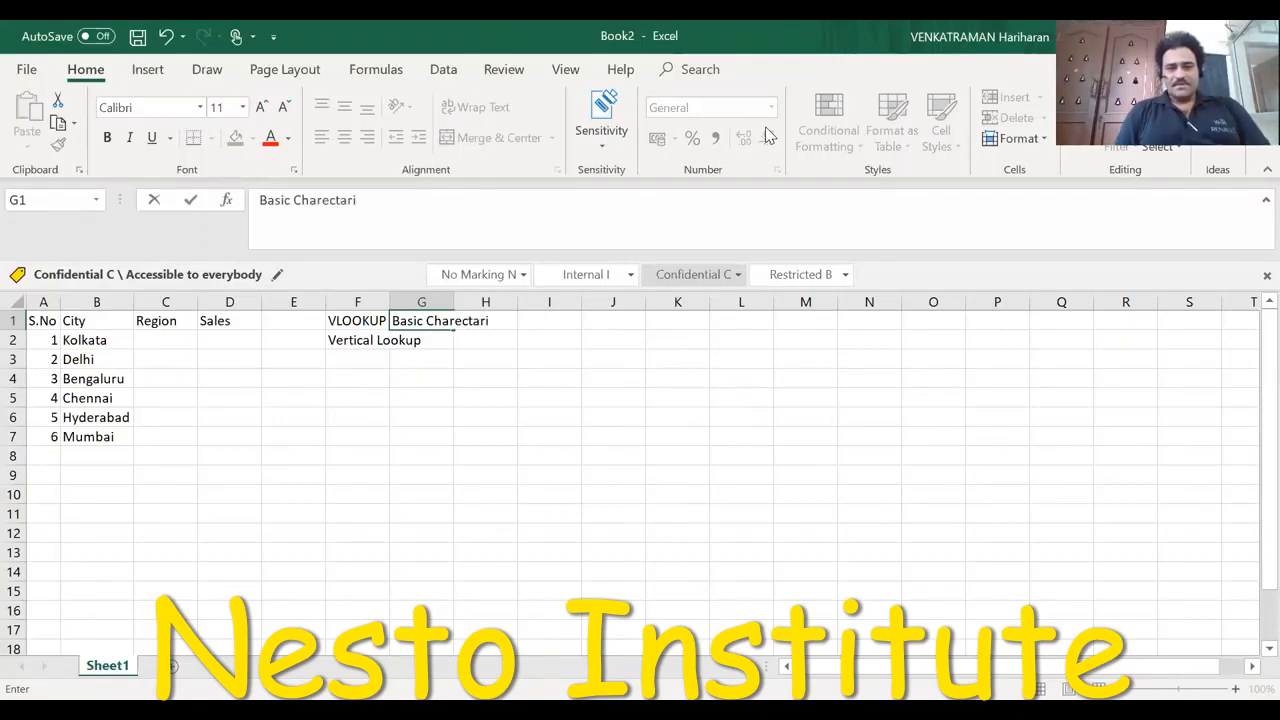
{"action": "key", "text": "BackSpace"}
{"action": "key", "text": "BackSpace"}
{"action": "key", "text": "BackSpace"}
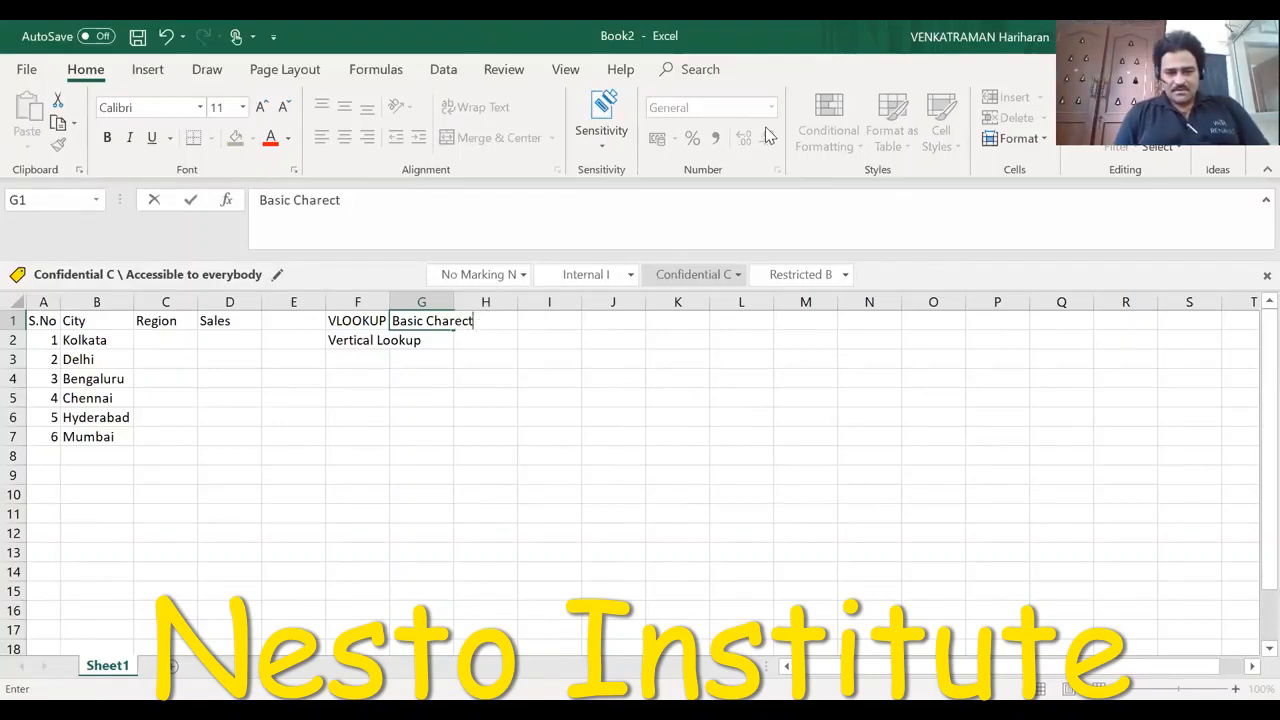
{"action": "key", "text": "BackSpace"}
{"action": "key", "text": "BackSpace"}
{"action": "key", "text": "BackSpace"}
{"action": "key", "text": "BackSpace"}
{"action": "key", "text": "BackSpace"}
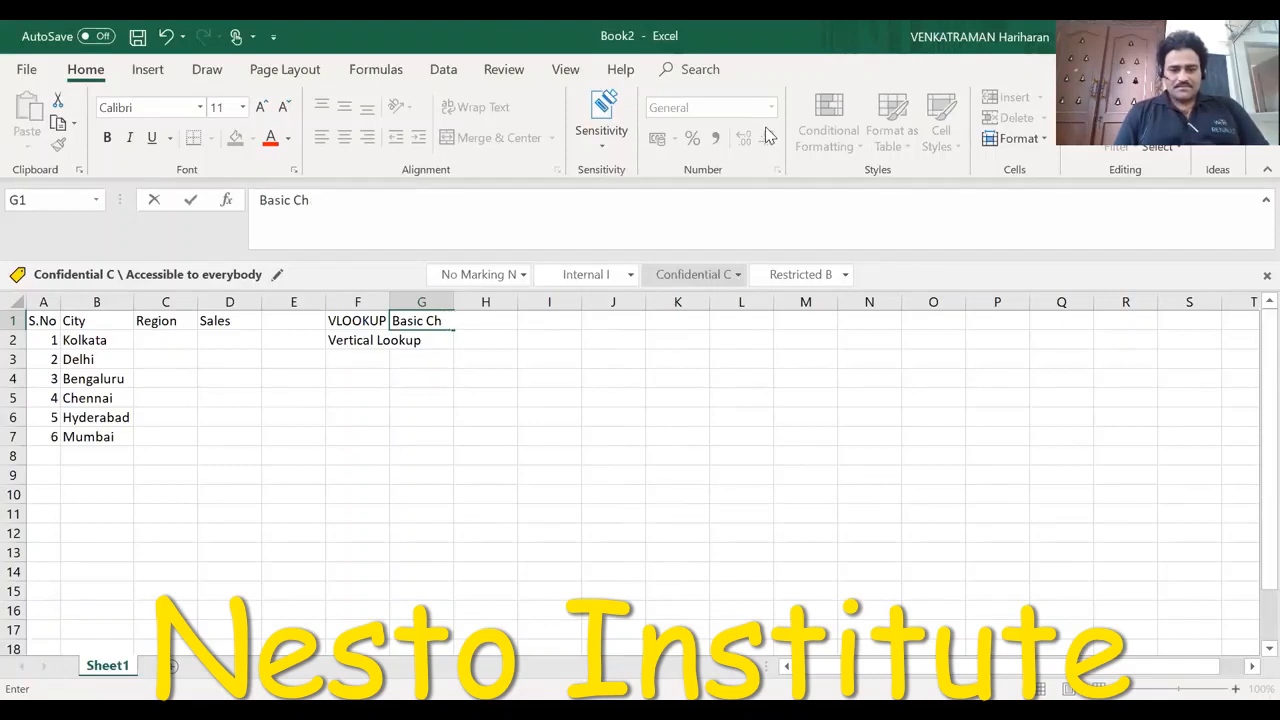
{"action": "key", "text": "BackSpace"}
{"action": "key", "text": "BackSpace"}
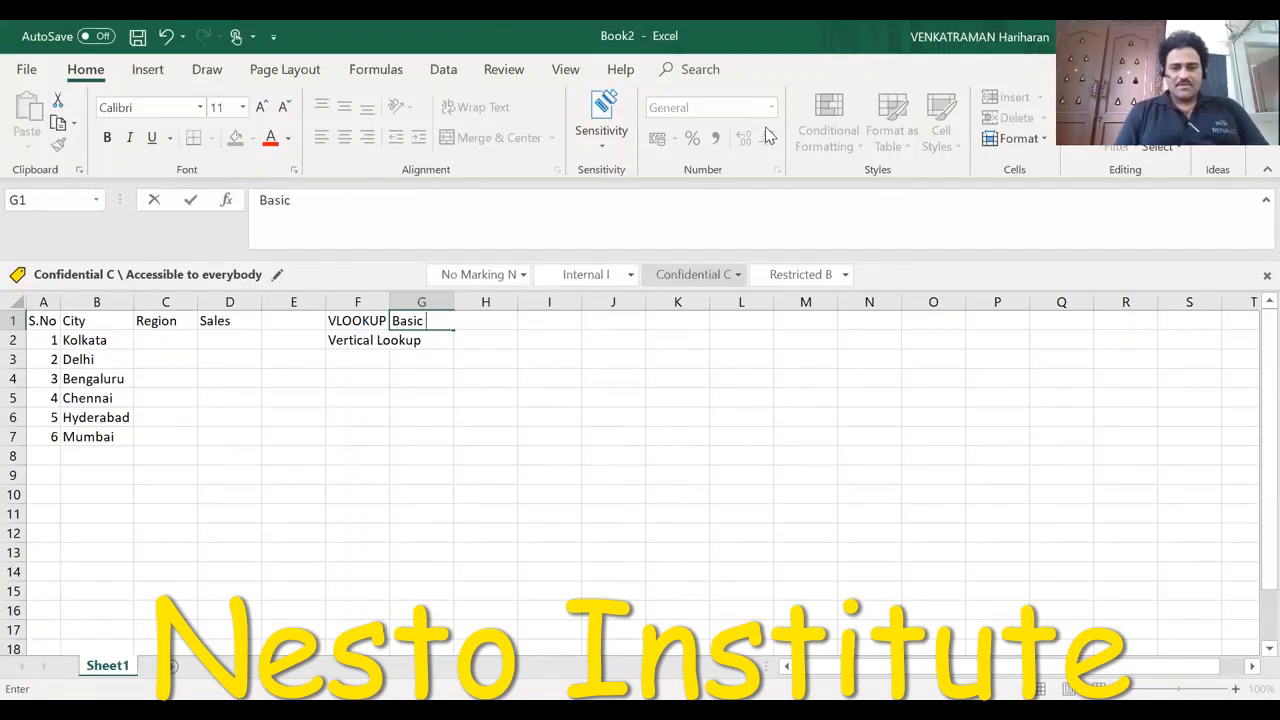
{"action": "type", "text": "Proper"}
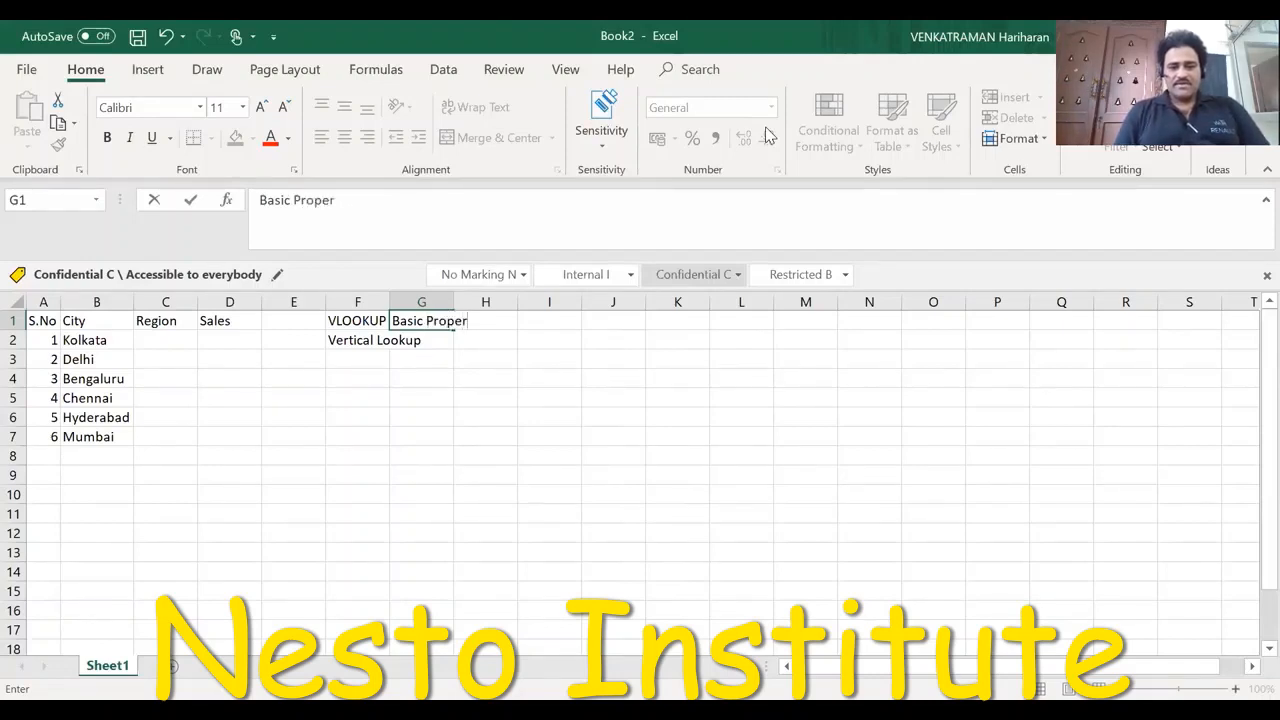
{"action": "type", "text": "ties"}
{"action": "key", "text": "Return"}
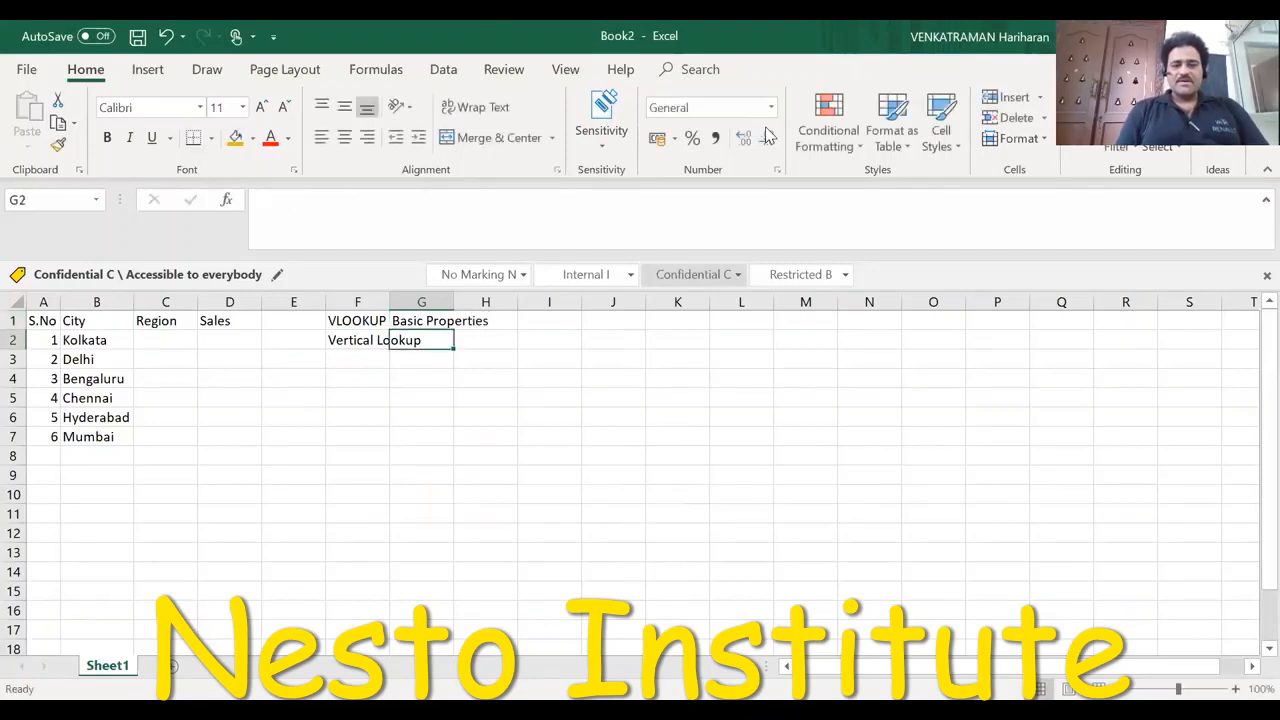
Enter "Left to Right" in cell G2 and autofit the widths of columns F and G.
{"action": "type", "text": "Le"}
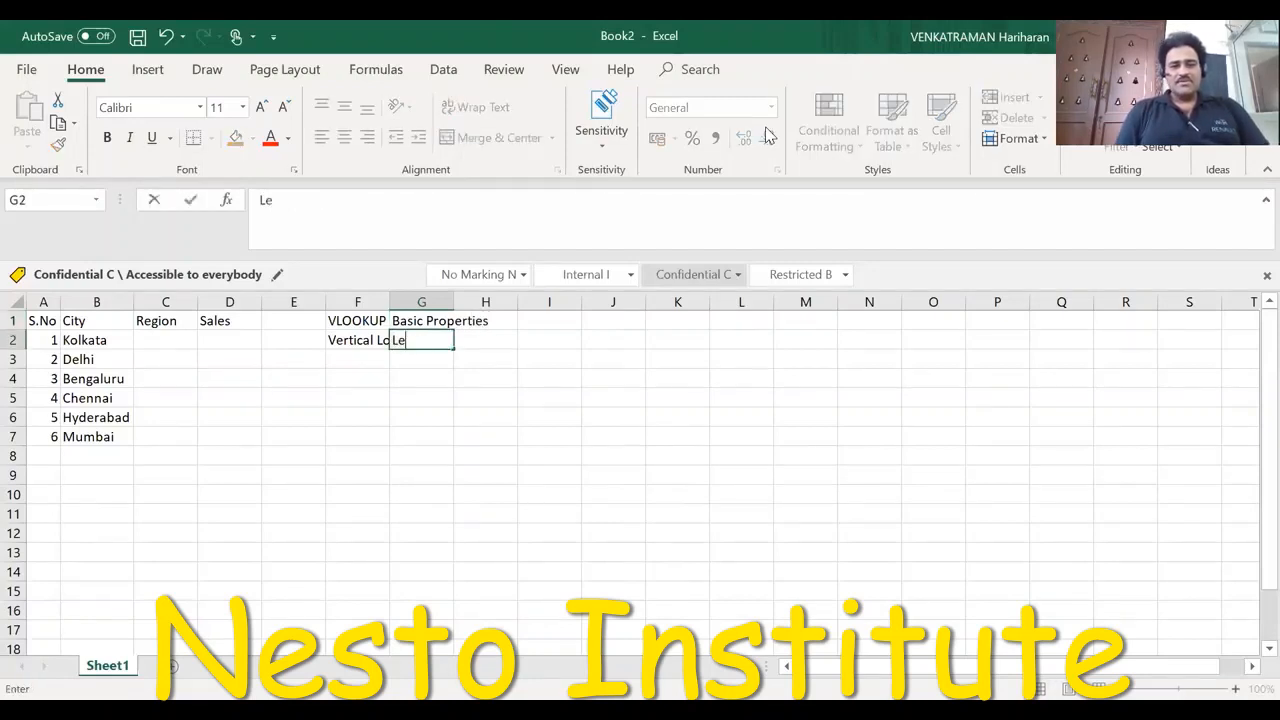
{"action": "type", "text": "ft to Rigj"}
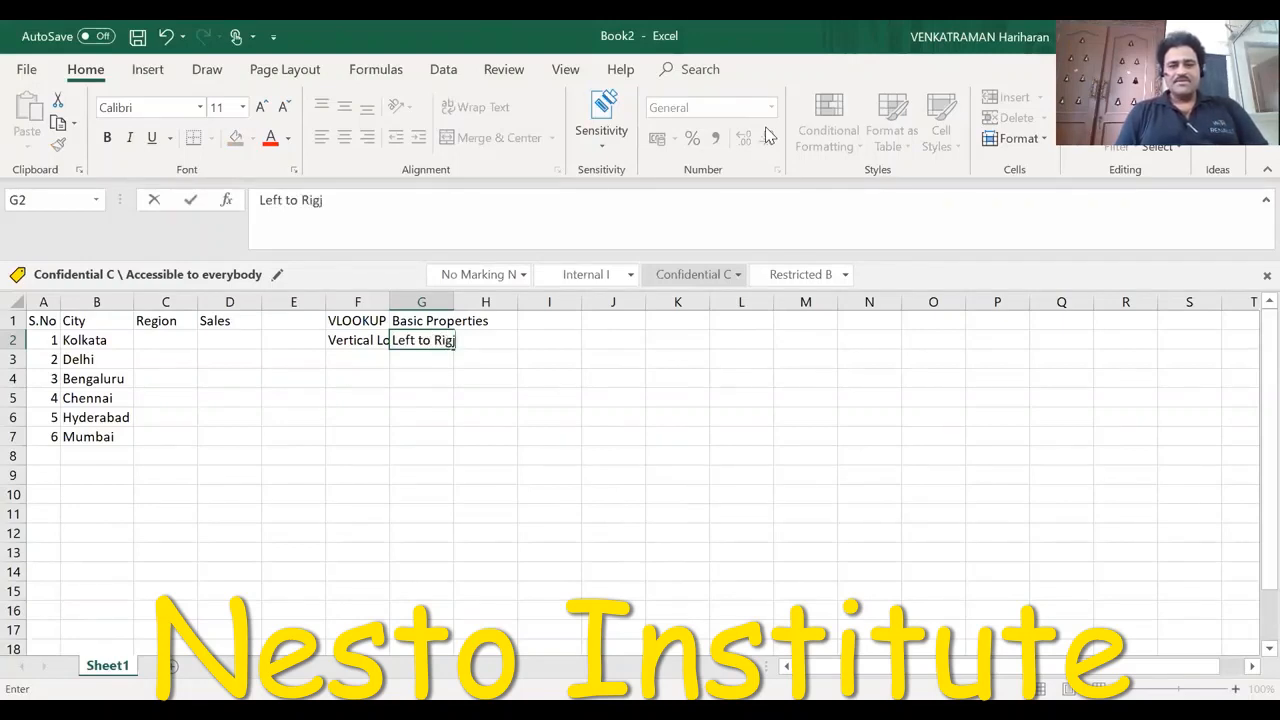
{"action": "key", "text": "BackSpace"}
{"action": "type", "text": "ht"}
{"action": "key", "text": "Return"}
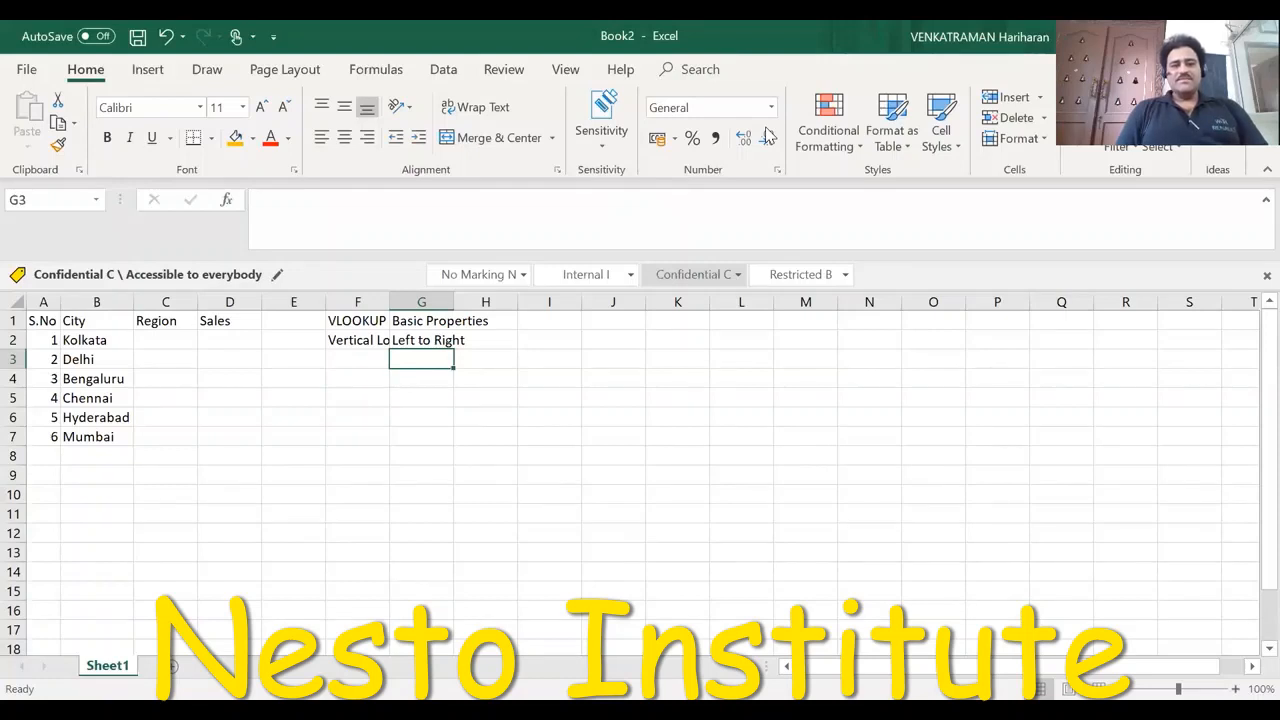
{"action": "double_click", "coordinate": [387, 303]}
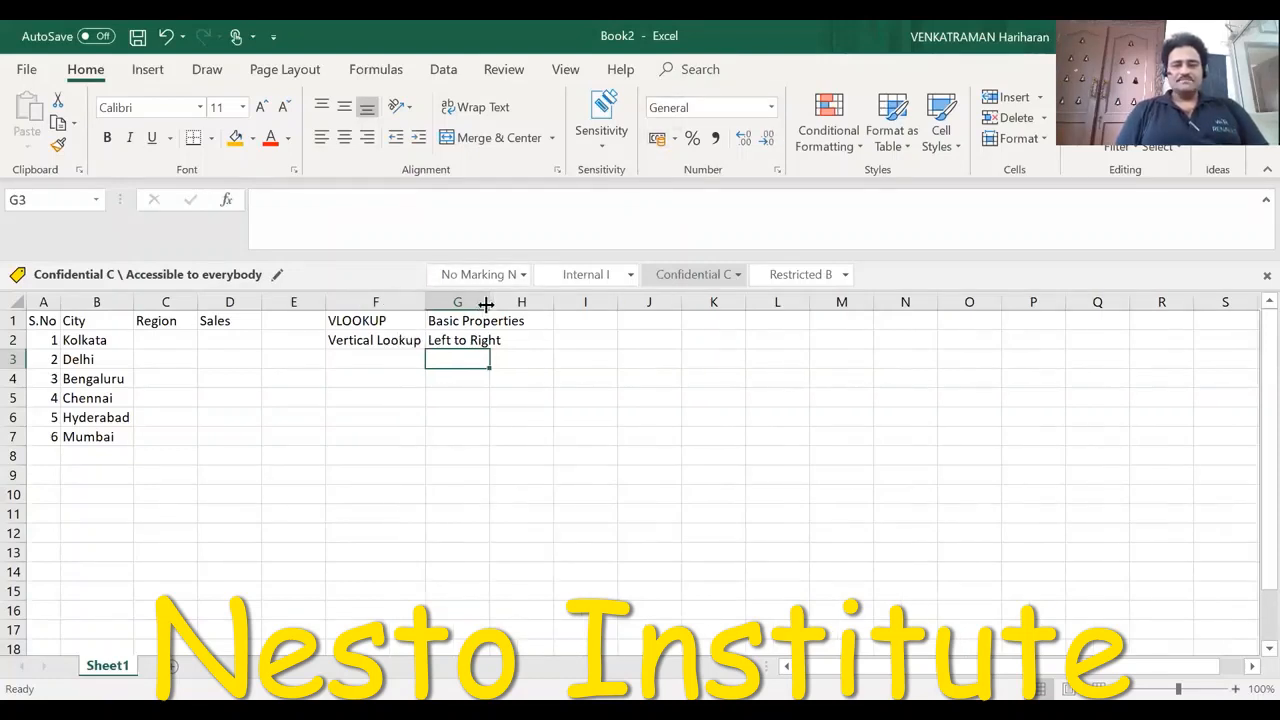
{"action": "double_click", "coordinate": [490, 302]}
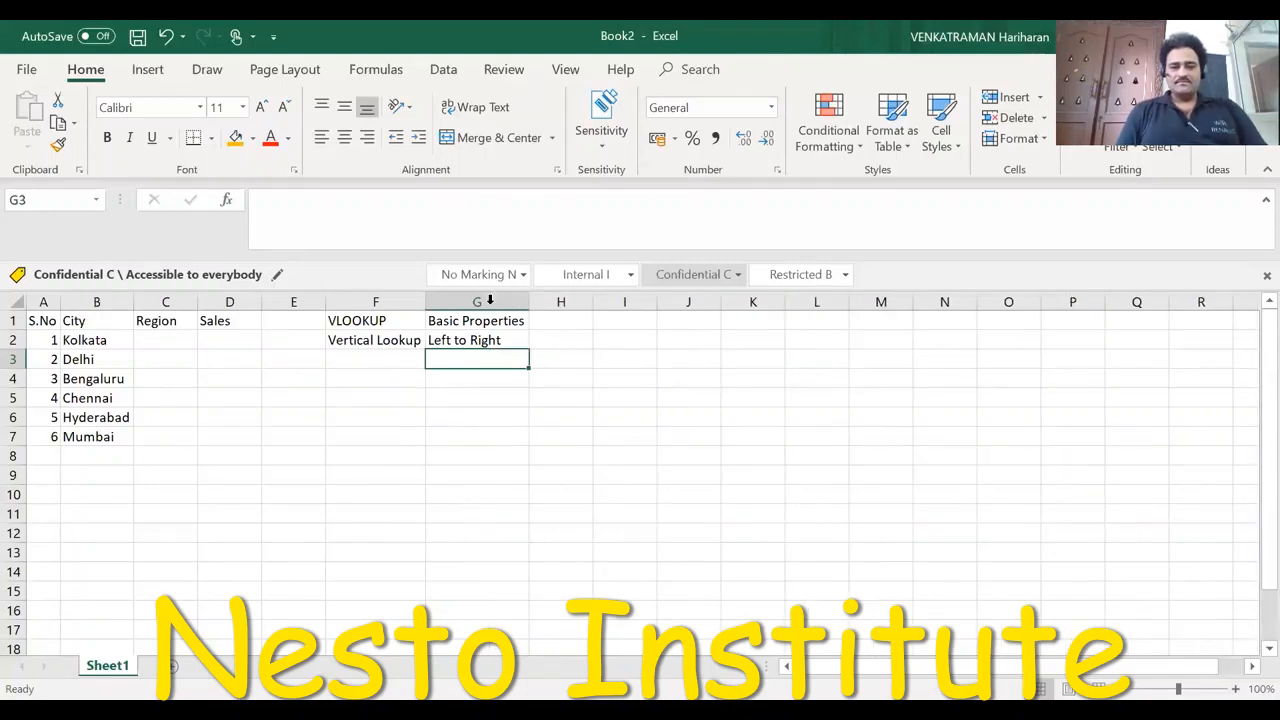
Enter "A common field" in cell G3 as the second basic property.
{"action": "type", "text": "A common "}
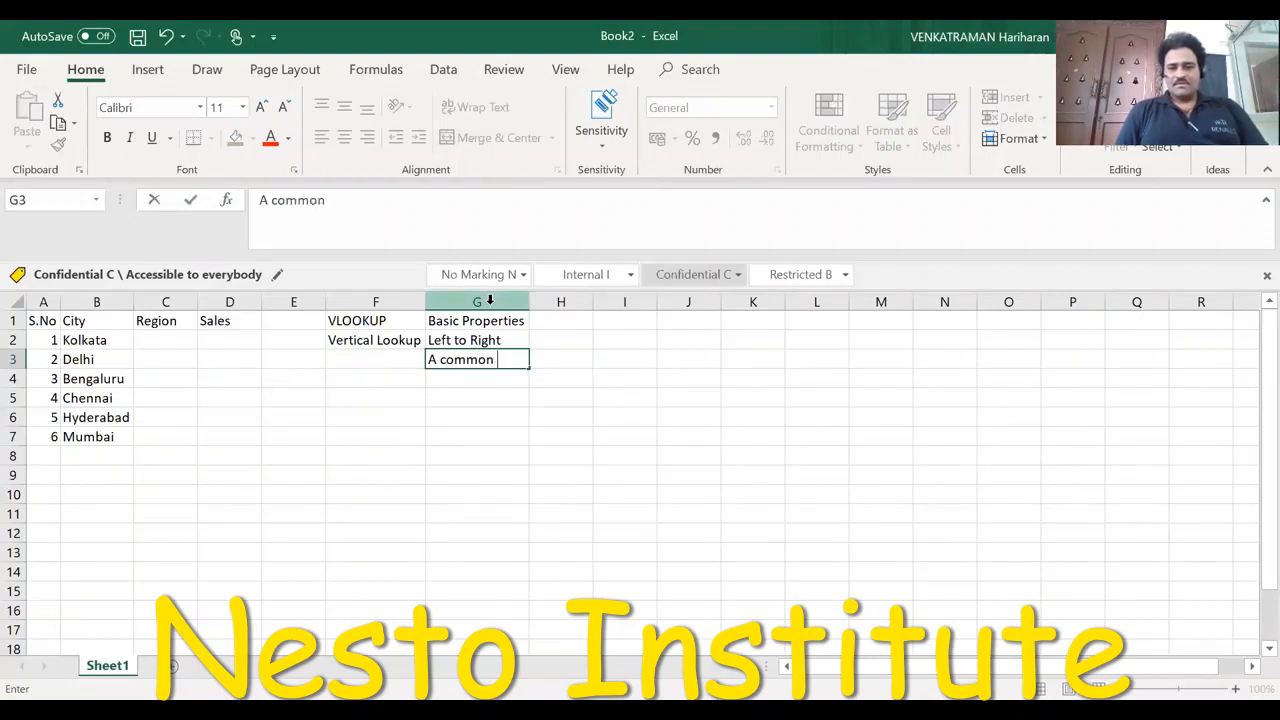
{"action": "type", "text": "field"}
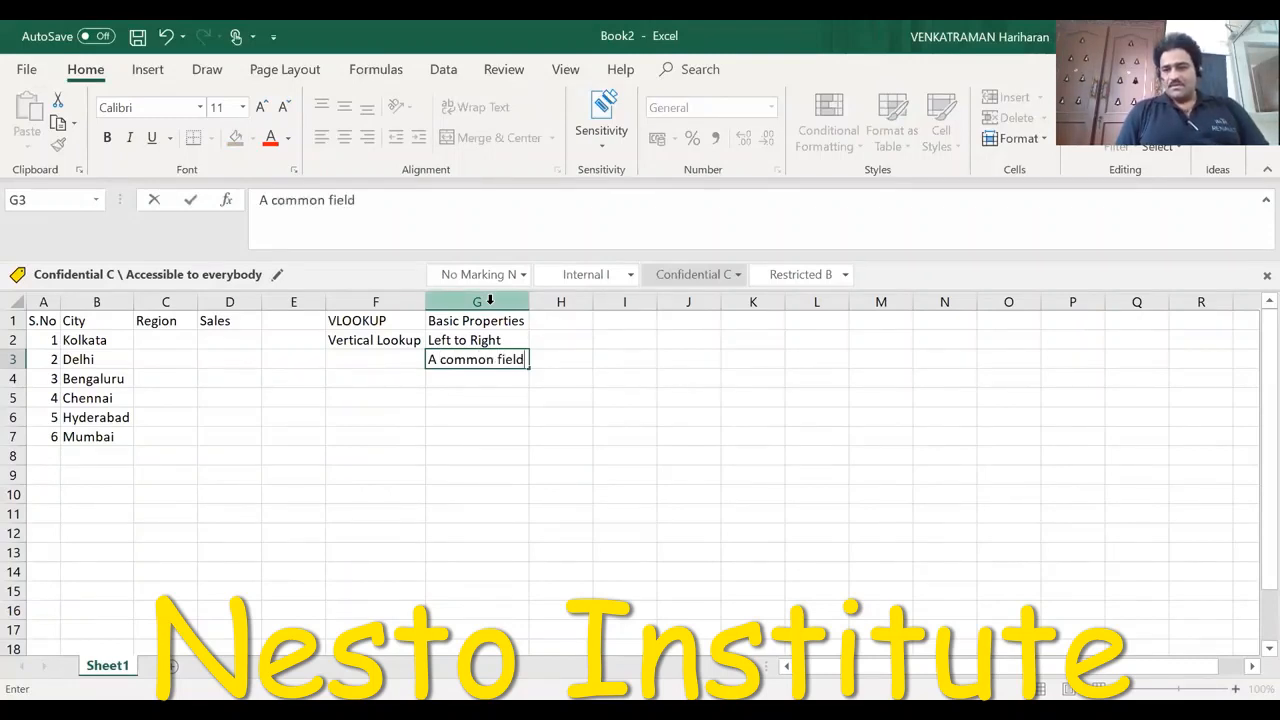
{"action": "key", "text": "Return"}
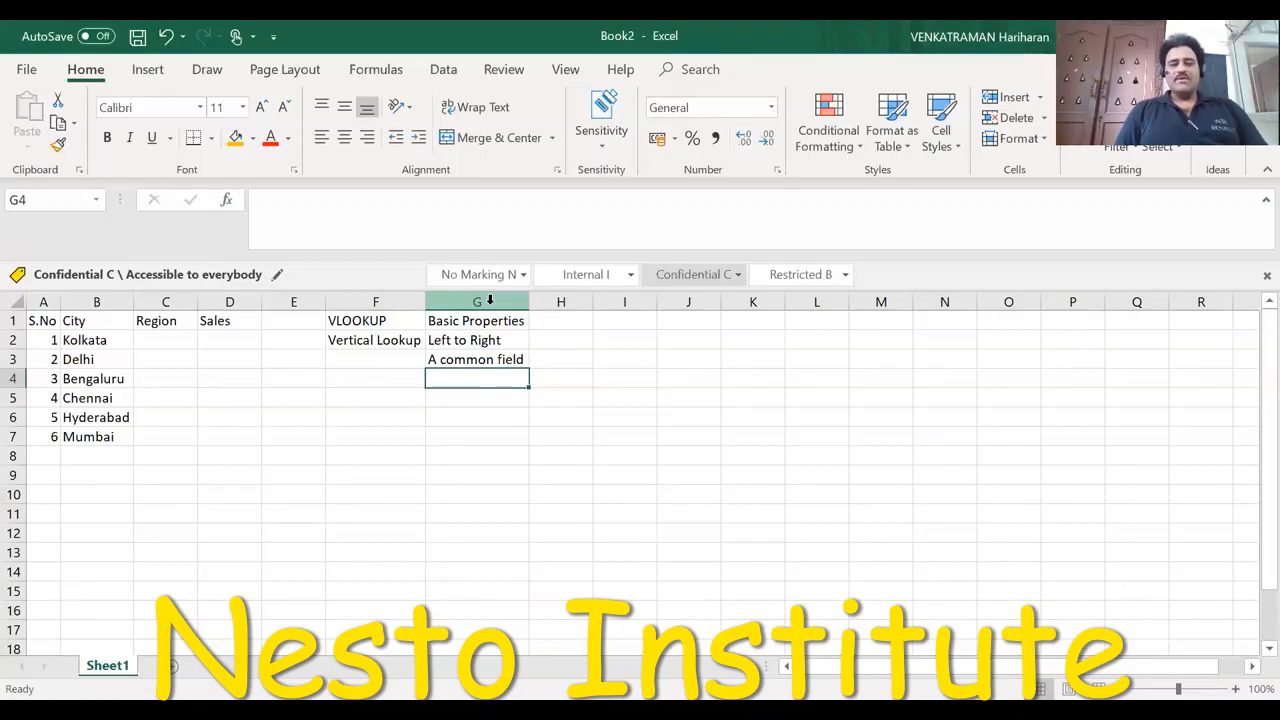
Enter "Only upto 2 files" in cell G4 as the third basic property.
{"action": "type", "text": "2"}
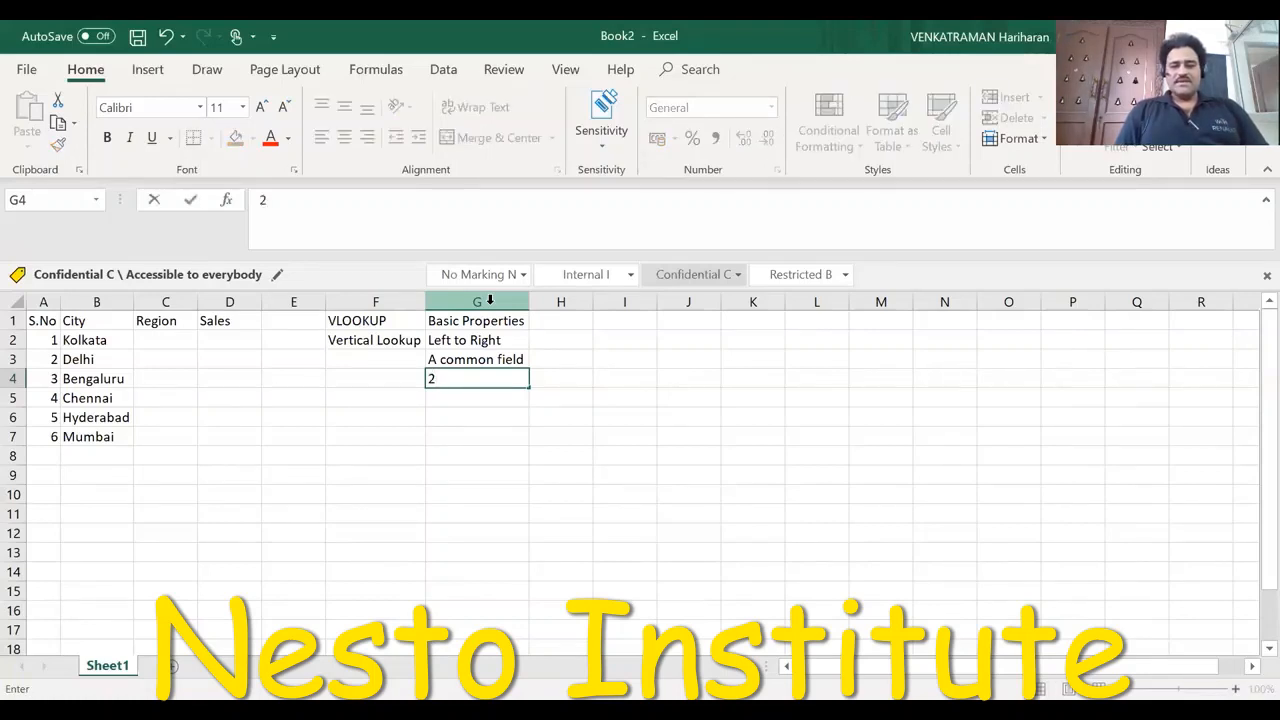
{"action": "key", "text": "BackSpace"}
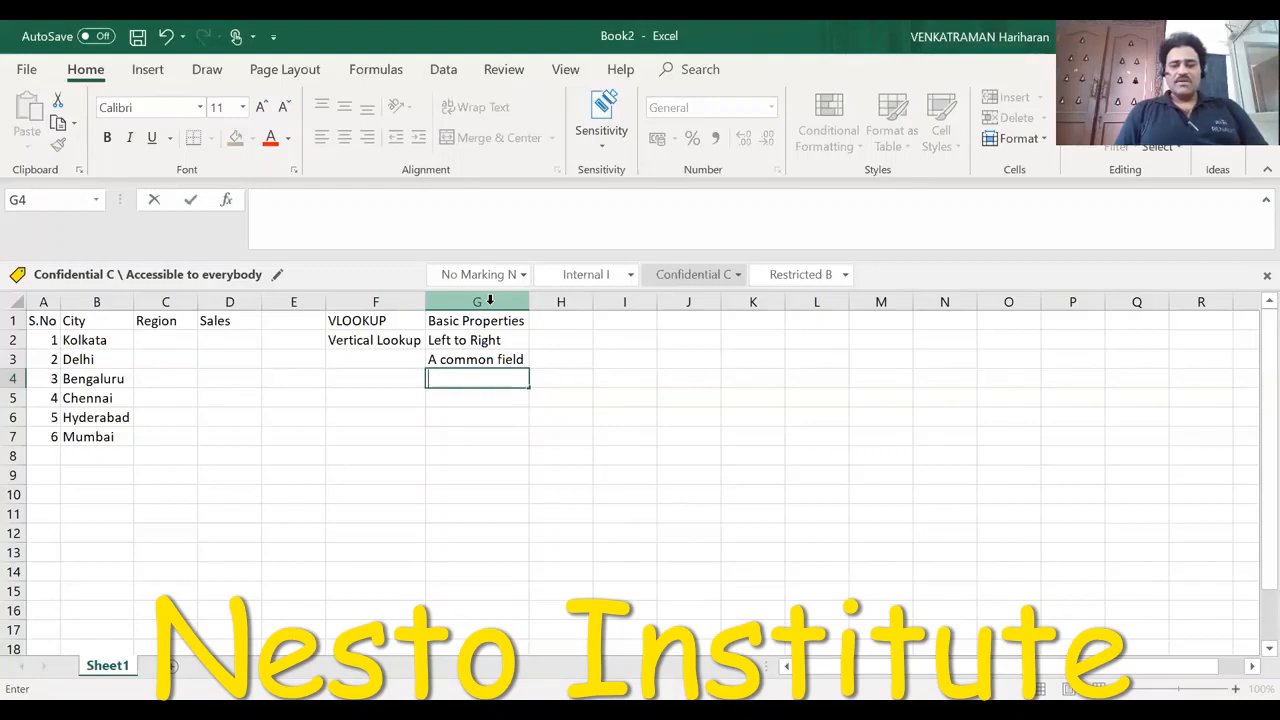
{"action": "type", "text": "o"}
{"action": "key", "text": "BackSpace"}
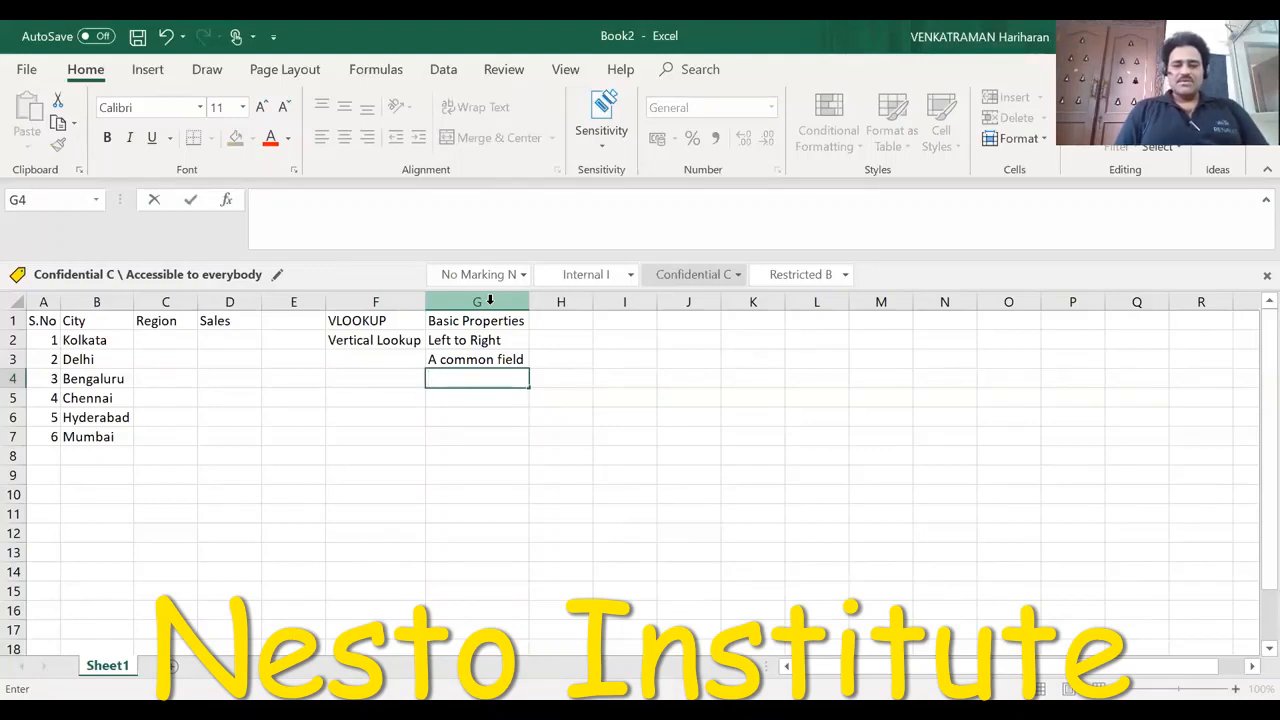
{"action": "type", "text": "Only"}
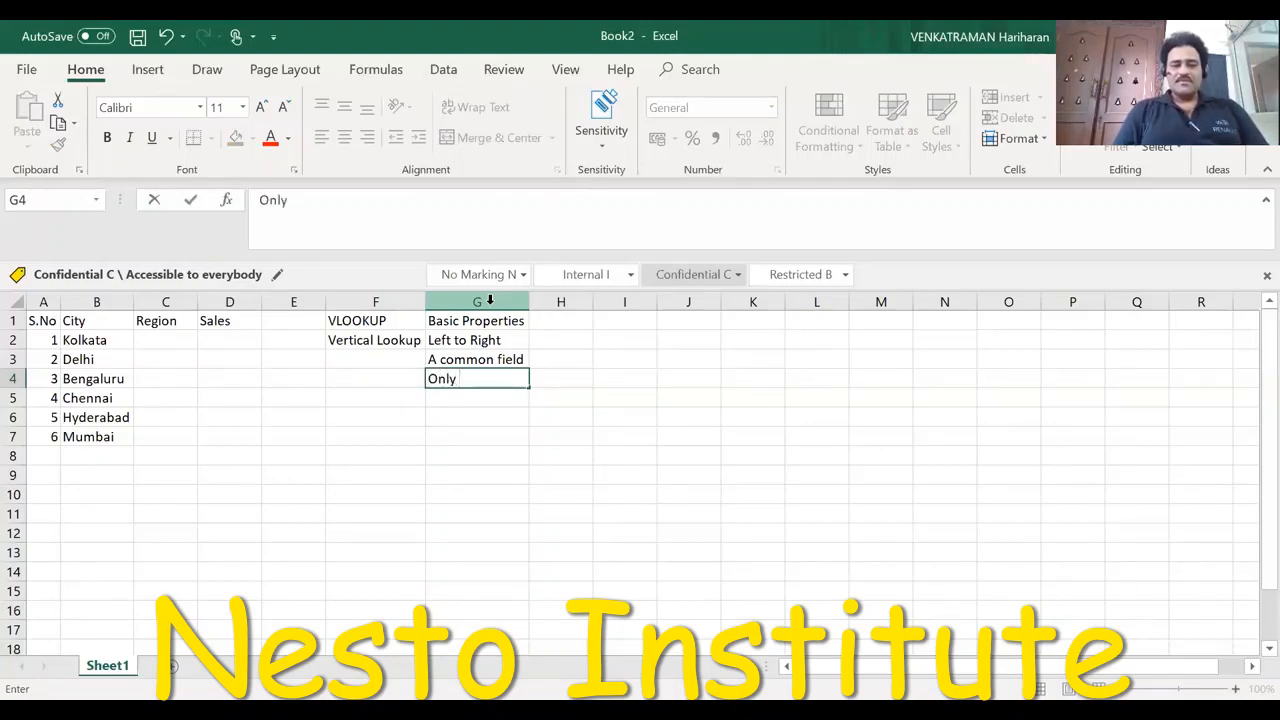
{"action": "type", "text": " upto "}
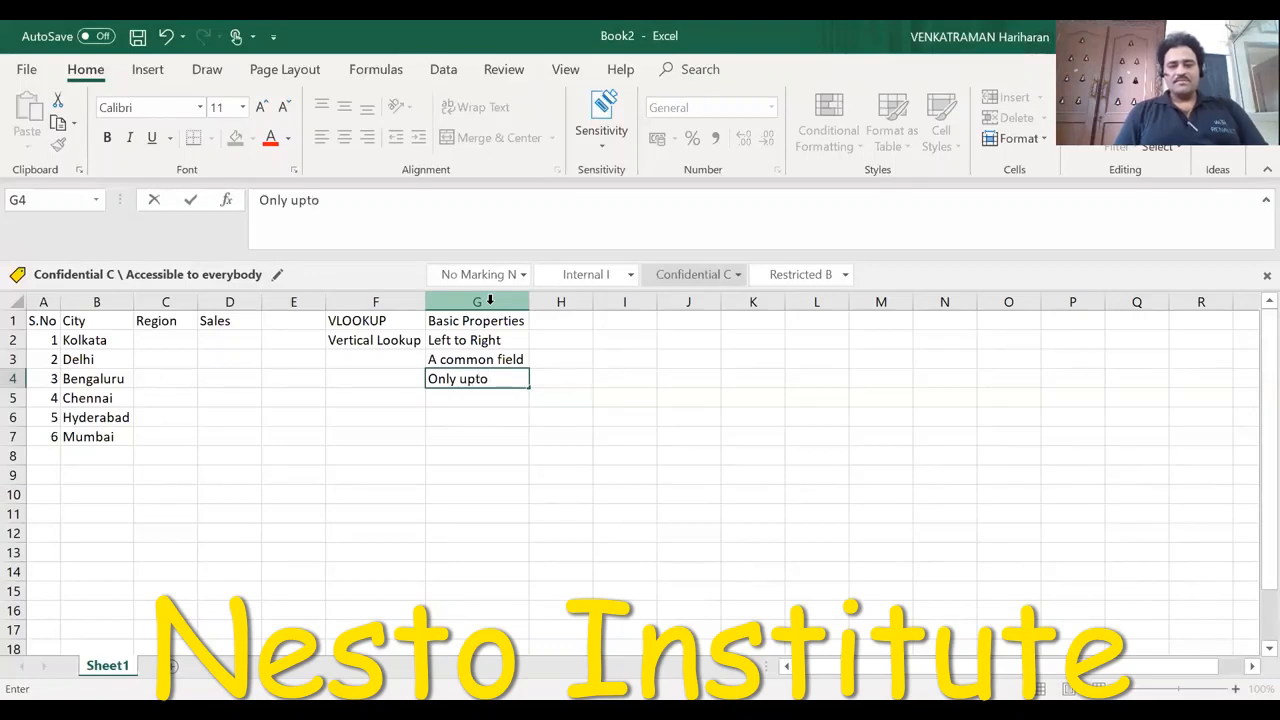
{"action": "type", "text": "2 files"}
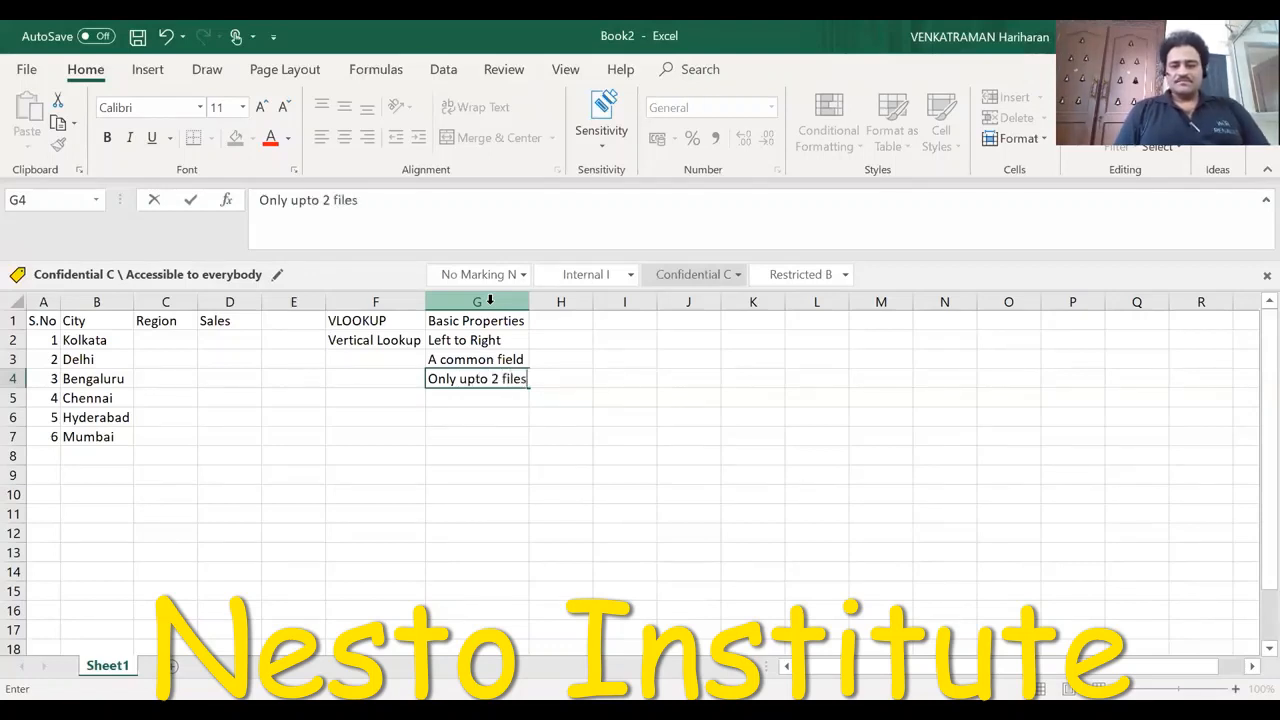
{"action": "key", "text": "Return"}
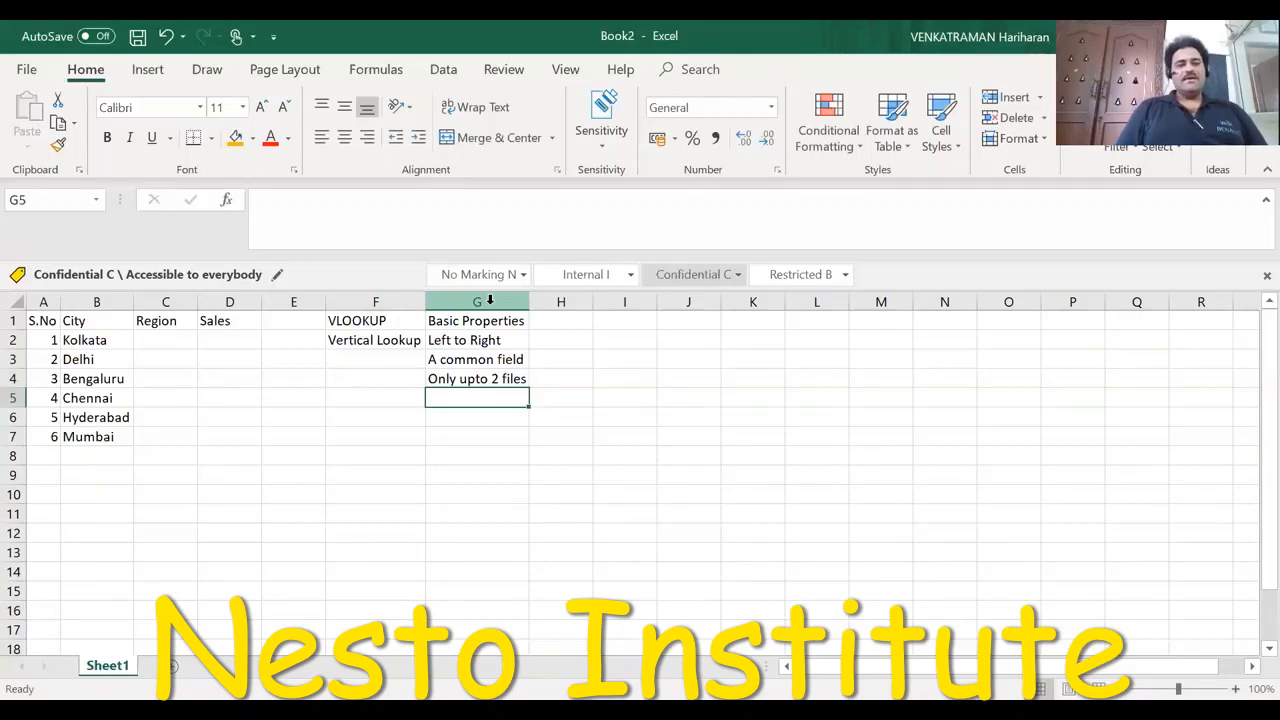
{"action": "key", "text": "Up"}
{"action": "key", "text": "Up"}
{"action": "key", "text": "Up"}
{"action": "key", "text": "Up"}
{"action": "key", "text": "Right"}
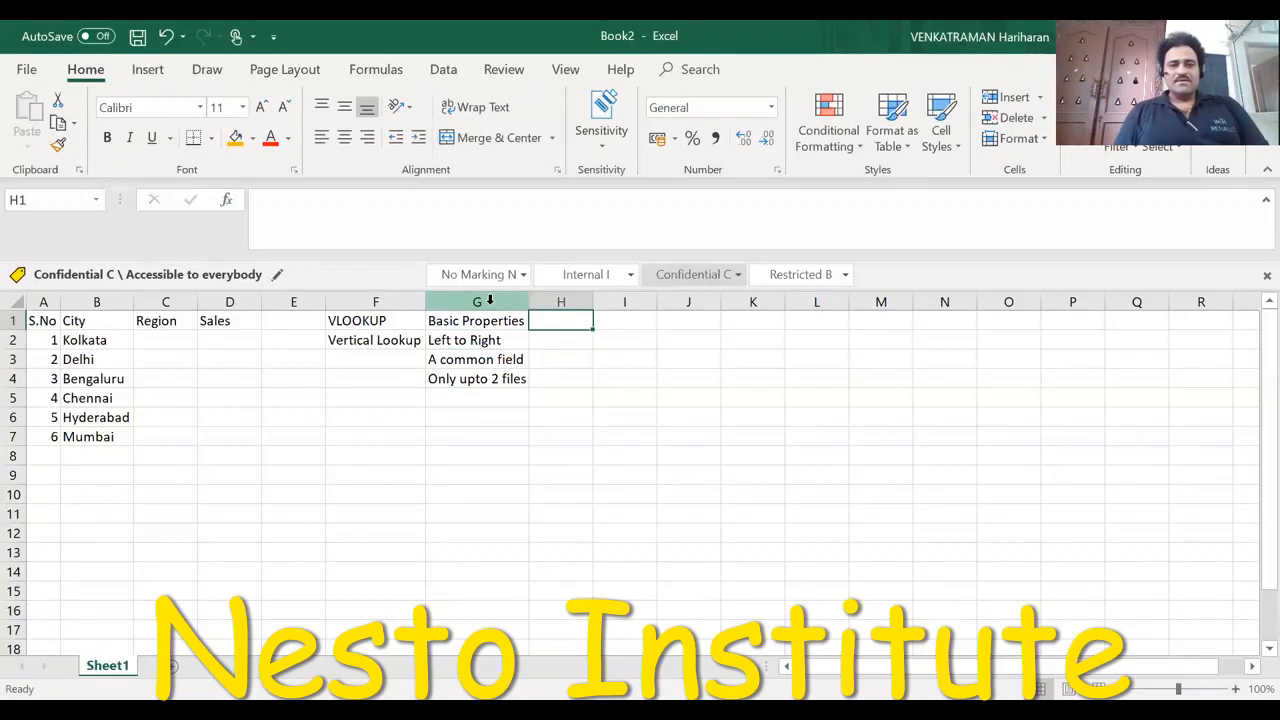
{"action": "key", "text": "alt+Tab"}
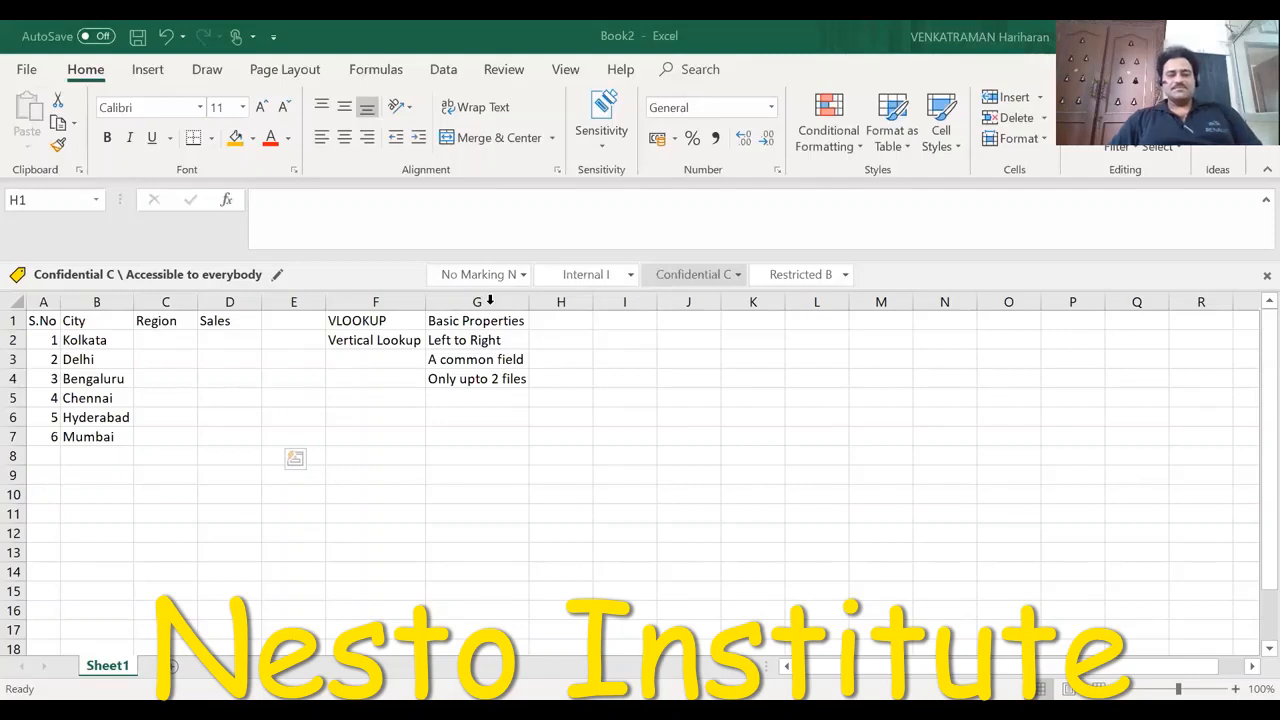
{"action": "left_click", "coordinate": [490, 300]}
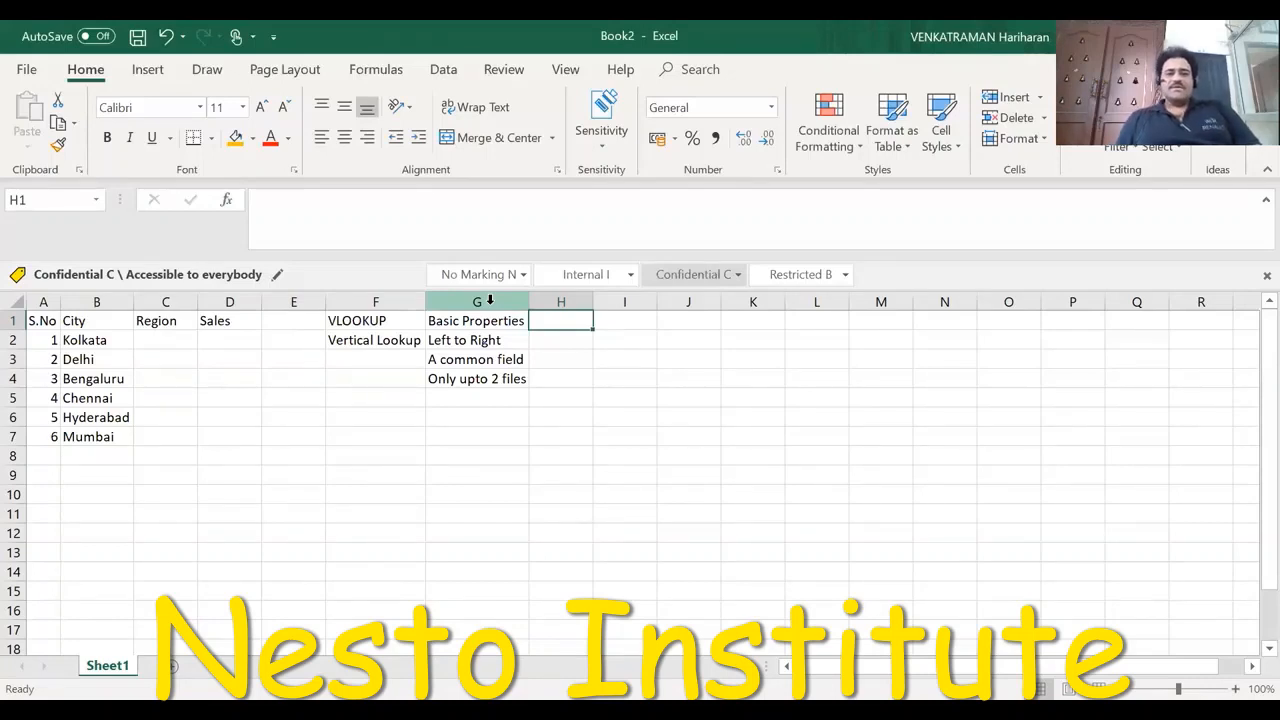
{"action": "key", "text": "alt+Tab"}
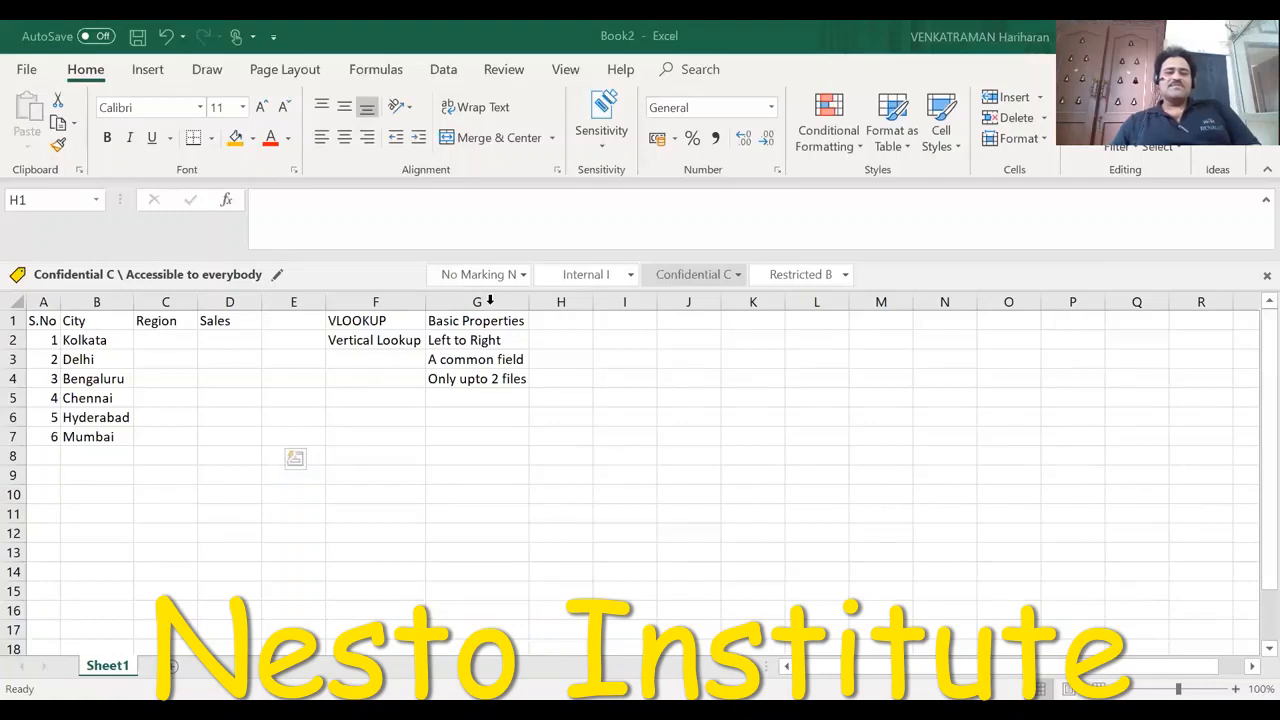
{"action": "left_click", "coordinate": [490, 300]}
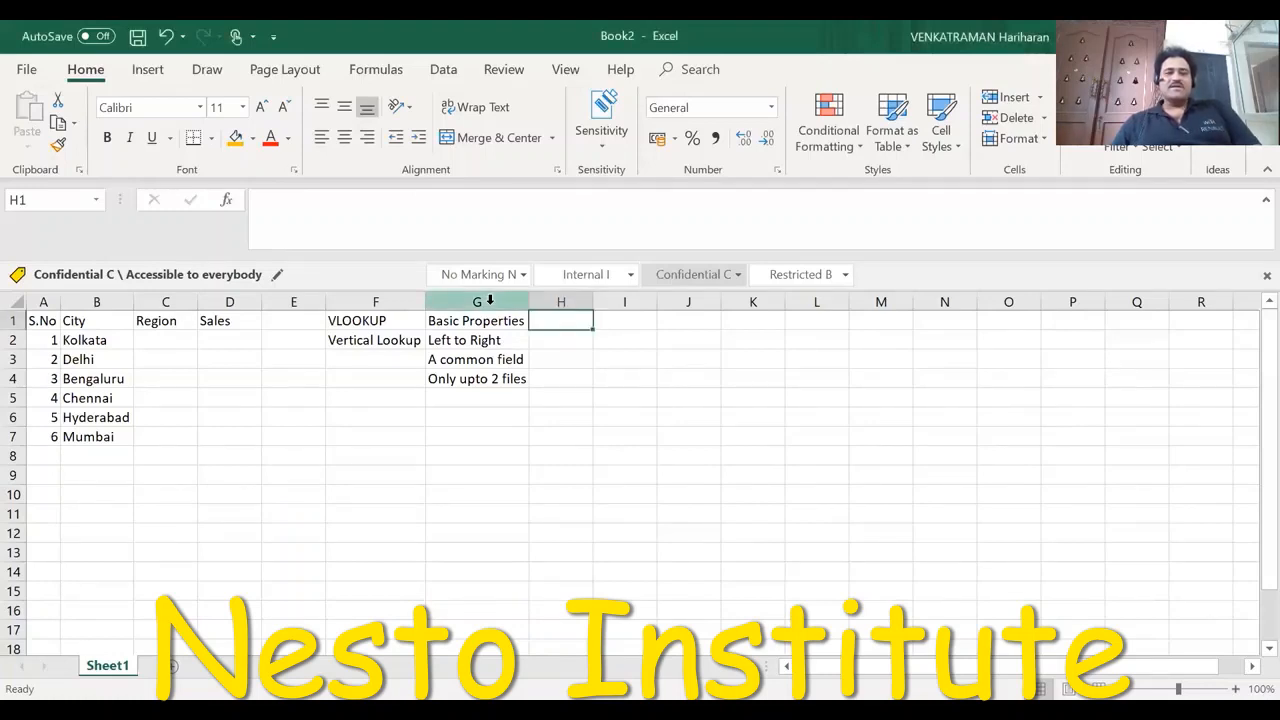
{"action": "key", "text": "alt+Tab"}
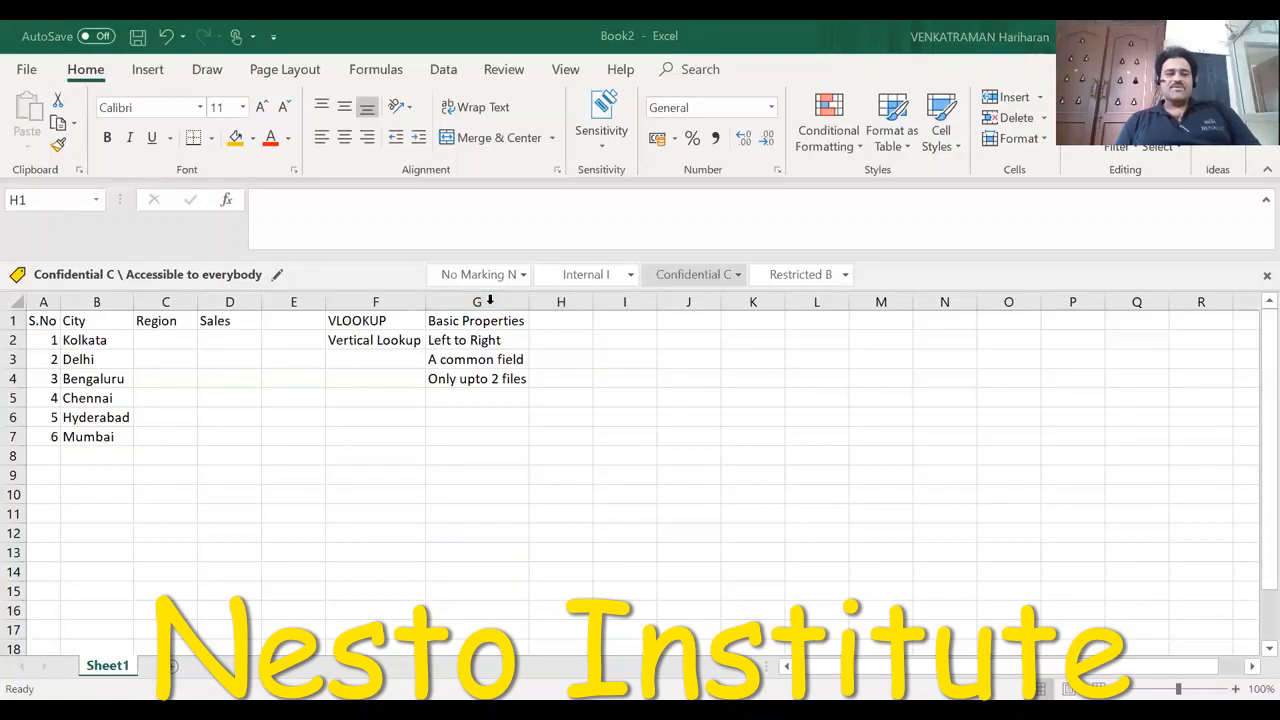
{"action": "left_click", "coordinate": [490, 300]}
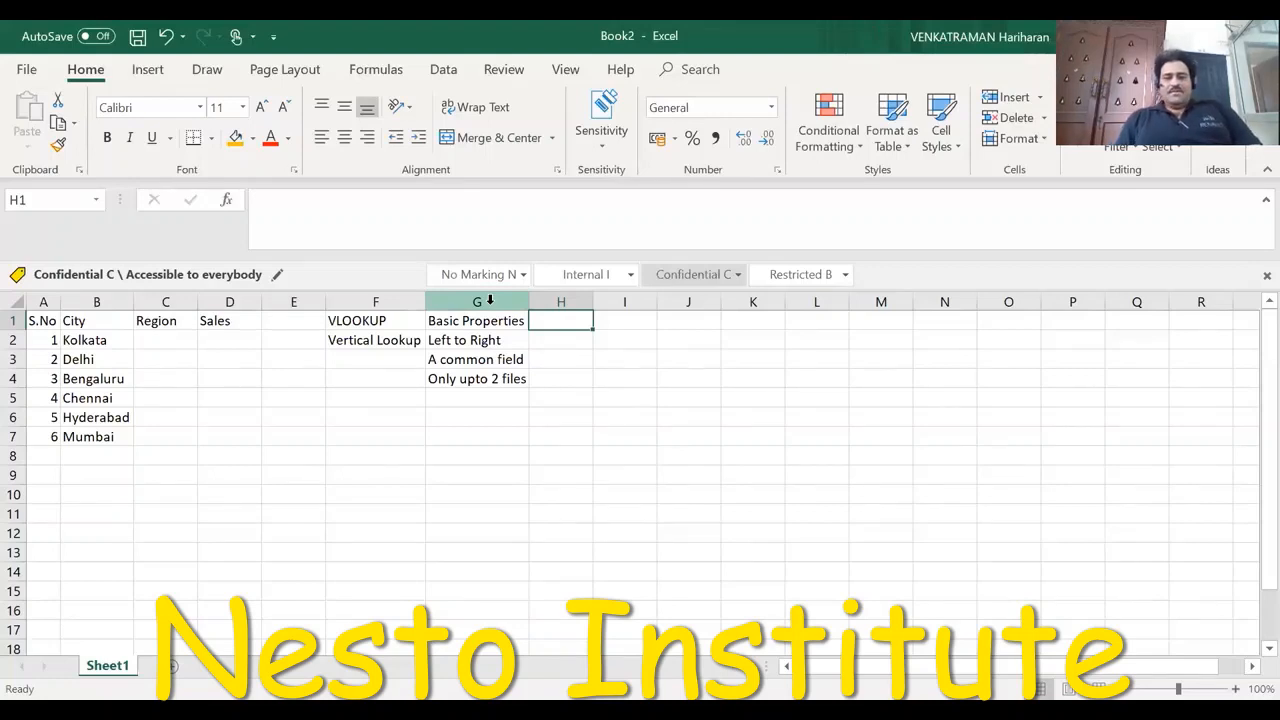
Start a VLOOKUP formula in cell C2 with city cell B2 as the lookup value.
{"action": "key", "text": "Down"}
{"action": "key", "text": "Left"}
{"action": "key", "text": "Left"}
{"action": "key", "text": "Left"}
{"action": "key", "text": "Left"}
{"action": "key", "text": "Left"}
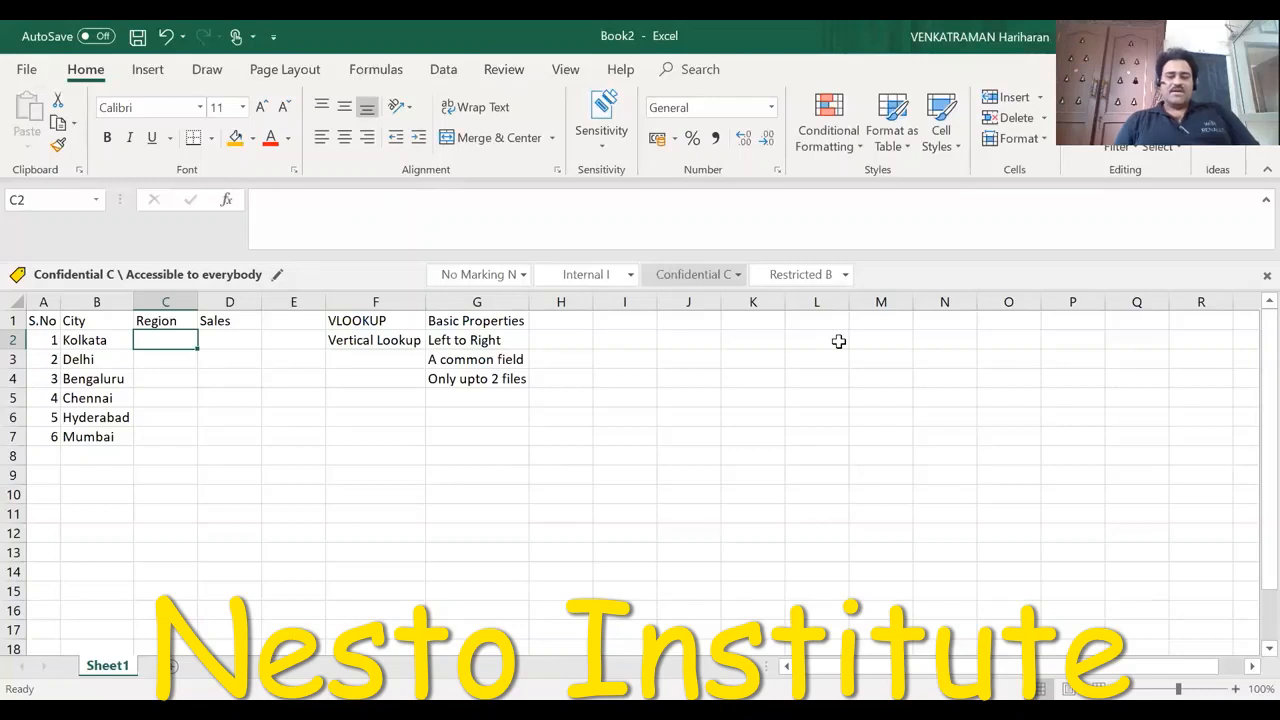
{"action": "type", "text": "="}
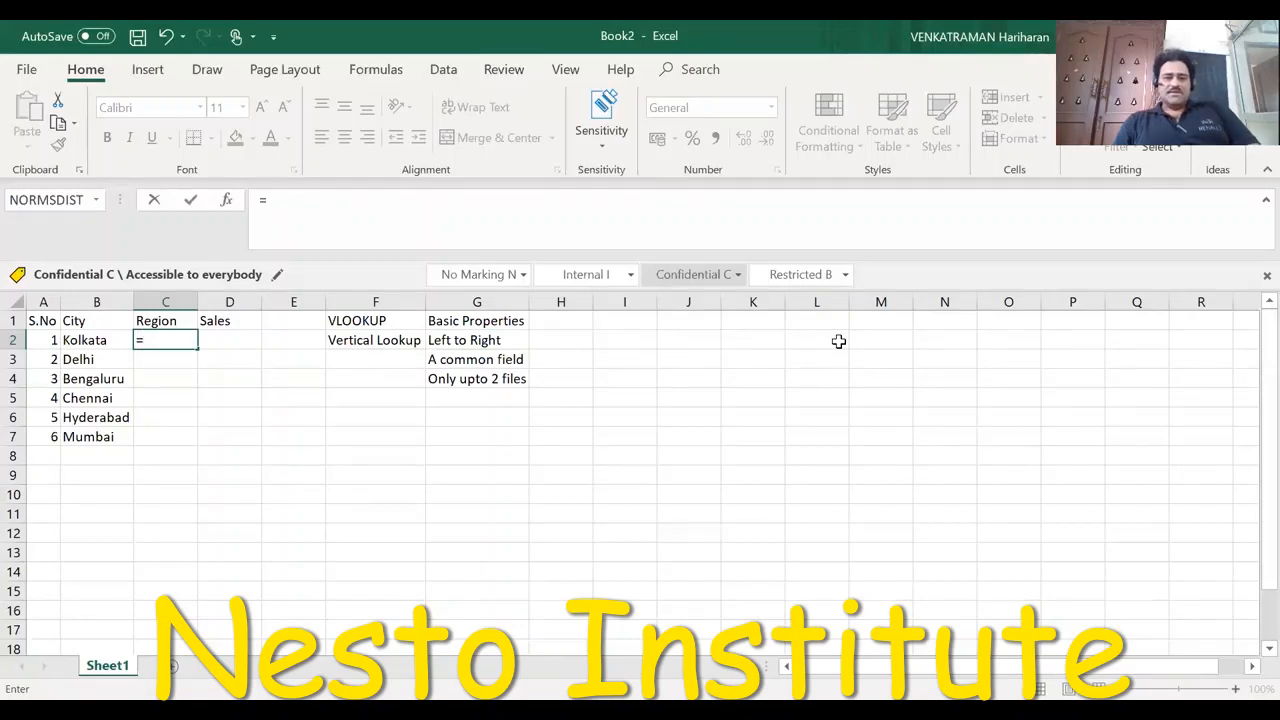
{"action": "type", "text": "vloo"}
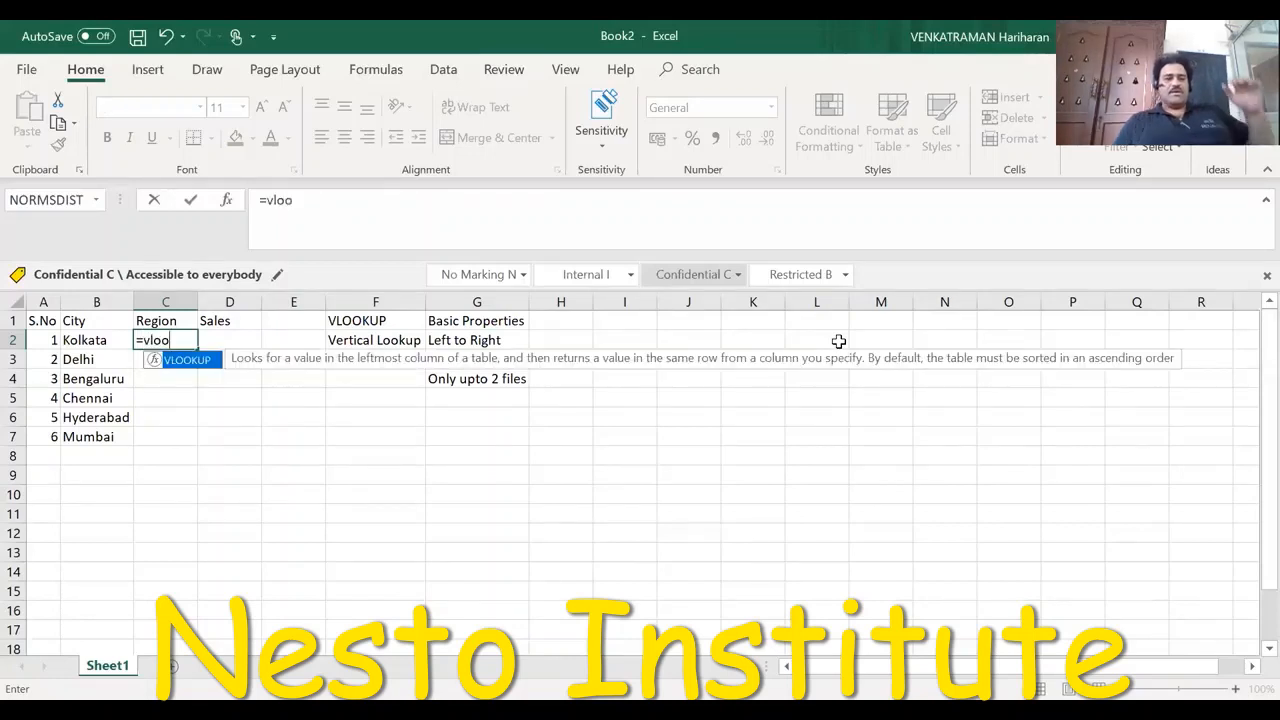
{"action": "key", "text": "Tab"}
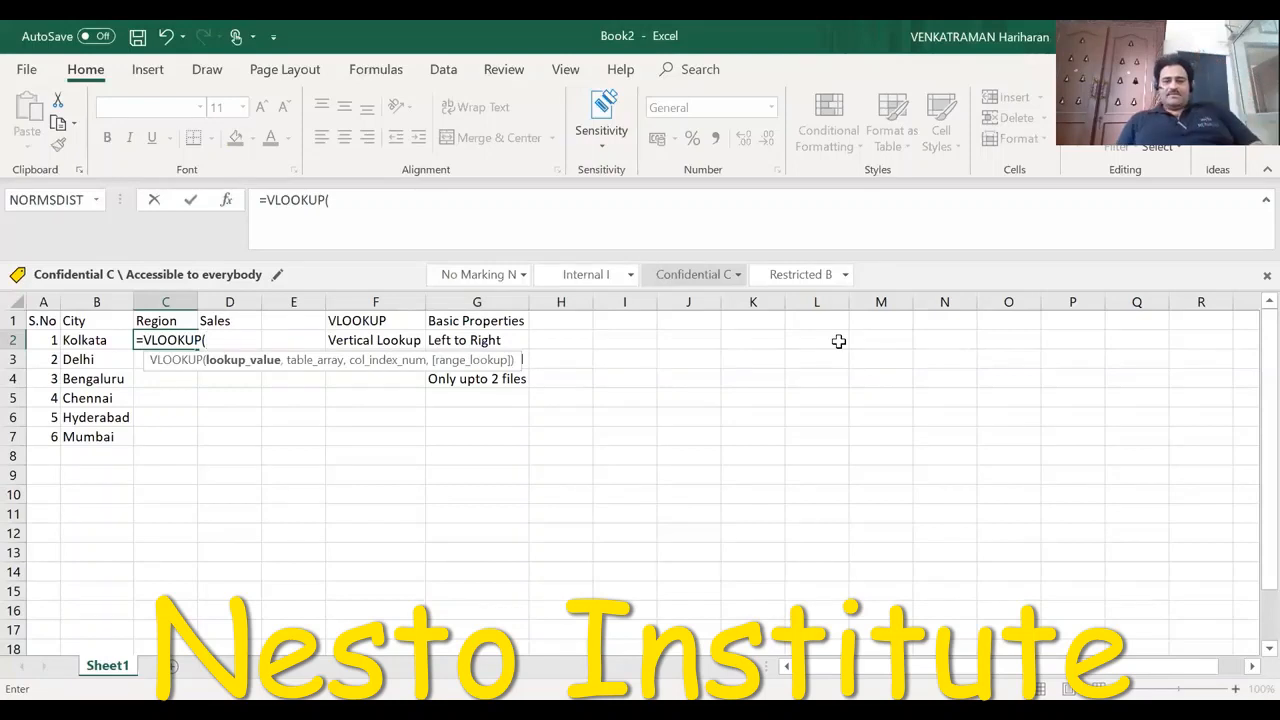
{"action": "key", "text": "Left"}
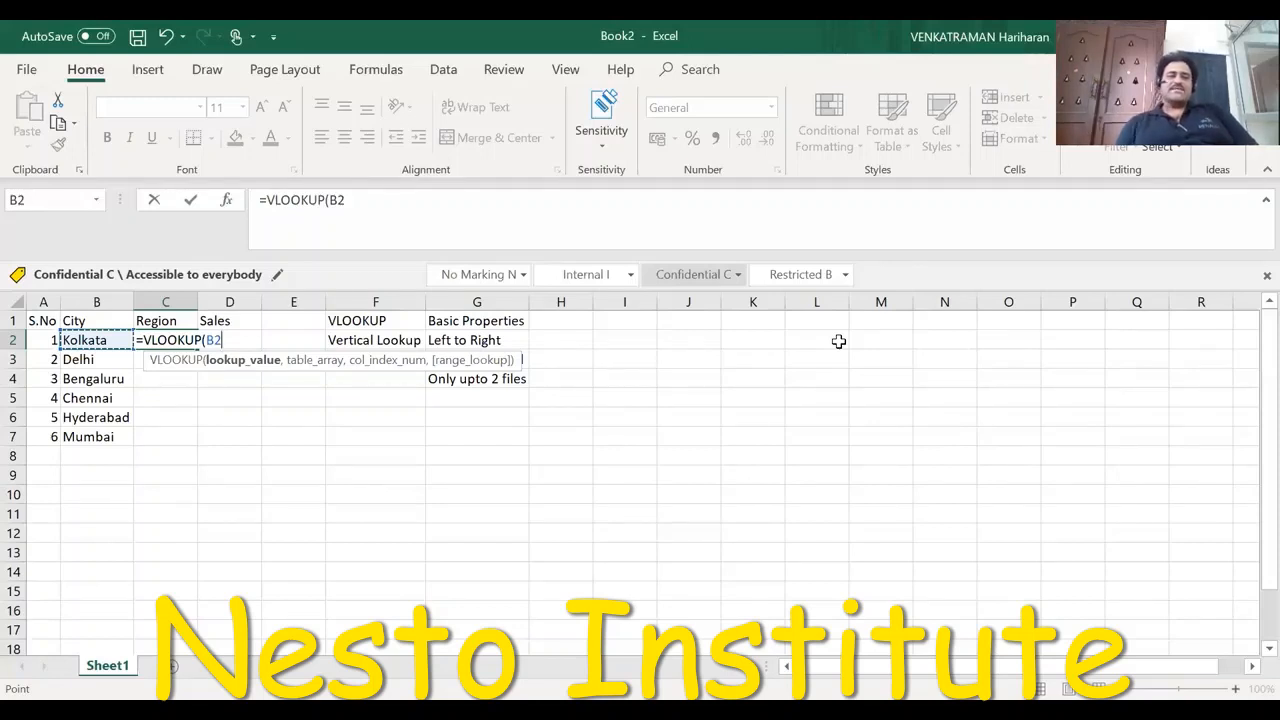
Add the range $B$2:$D$7 on Sheet1 of Book3 as the table array of the VLOOKUP formula.
{"action": "type", "text": ",[Book3]Sheet1!$A$2"}
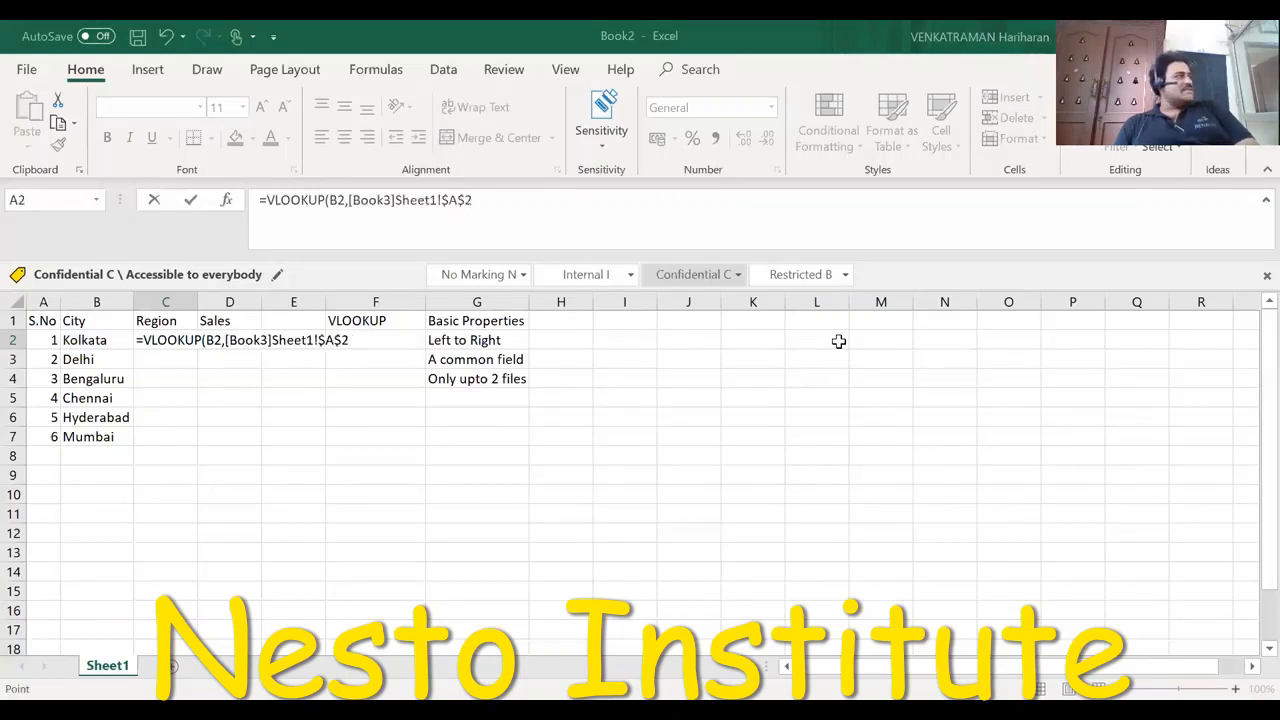
{"action": "key", "text": "Right"}
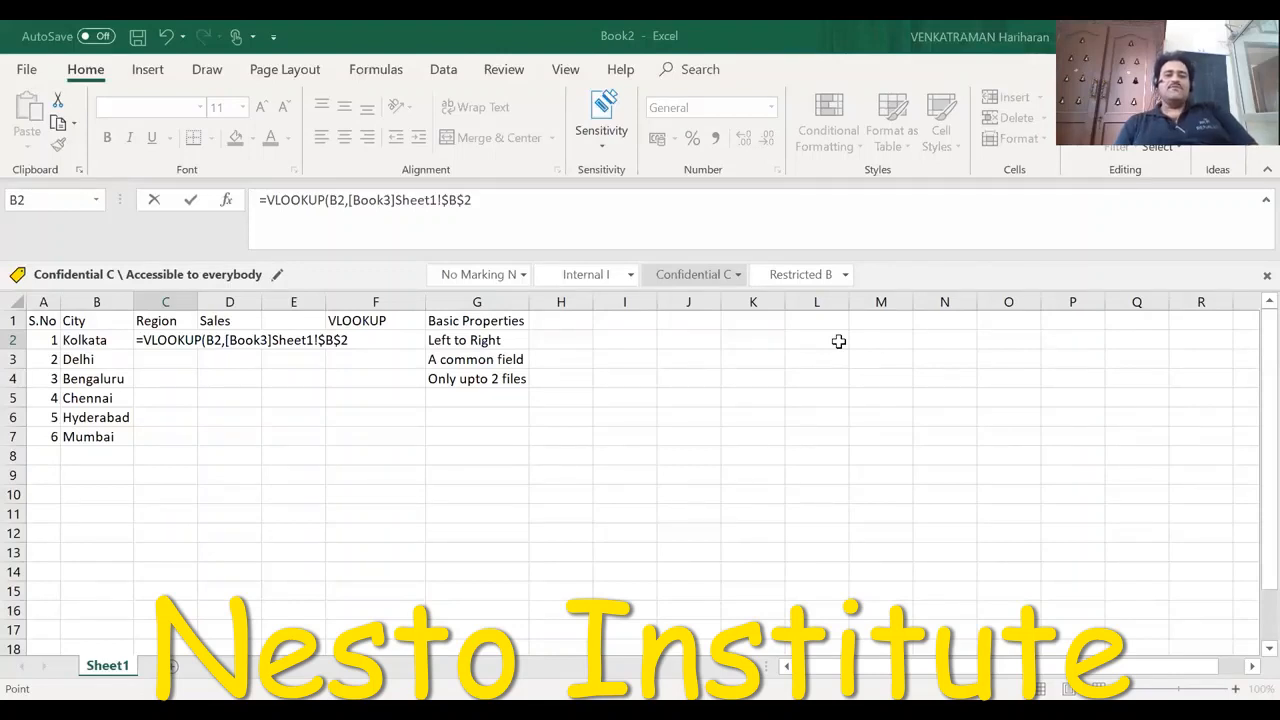
{"action": "key", "text": "ctrl+shift+Down"}
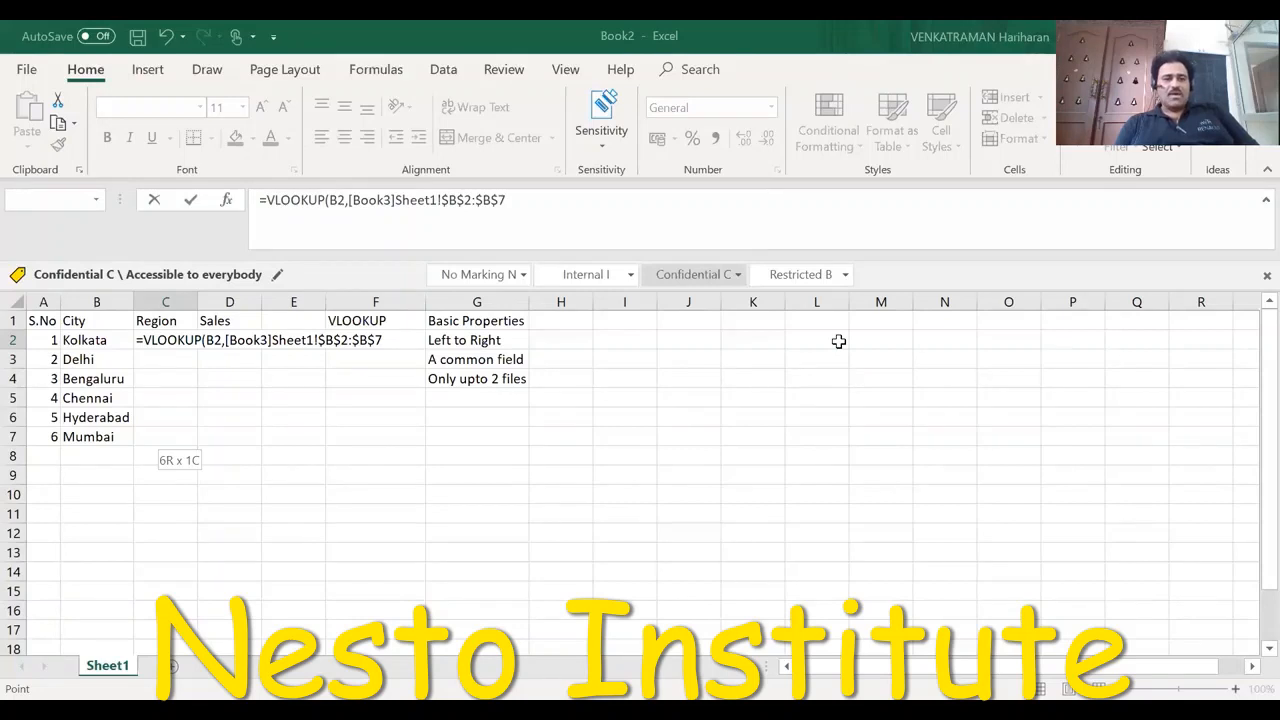
{"action": "key", "text": "shift+Right"}
{"action": "key", "text": "shift+Right"}
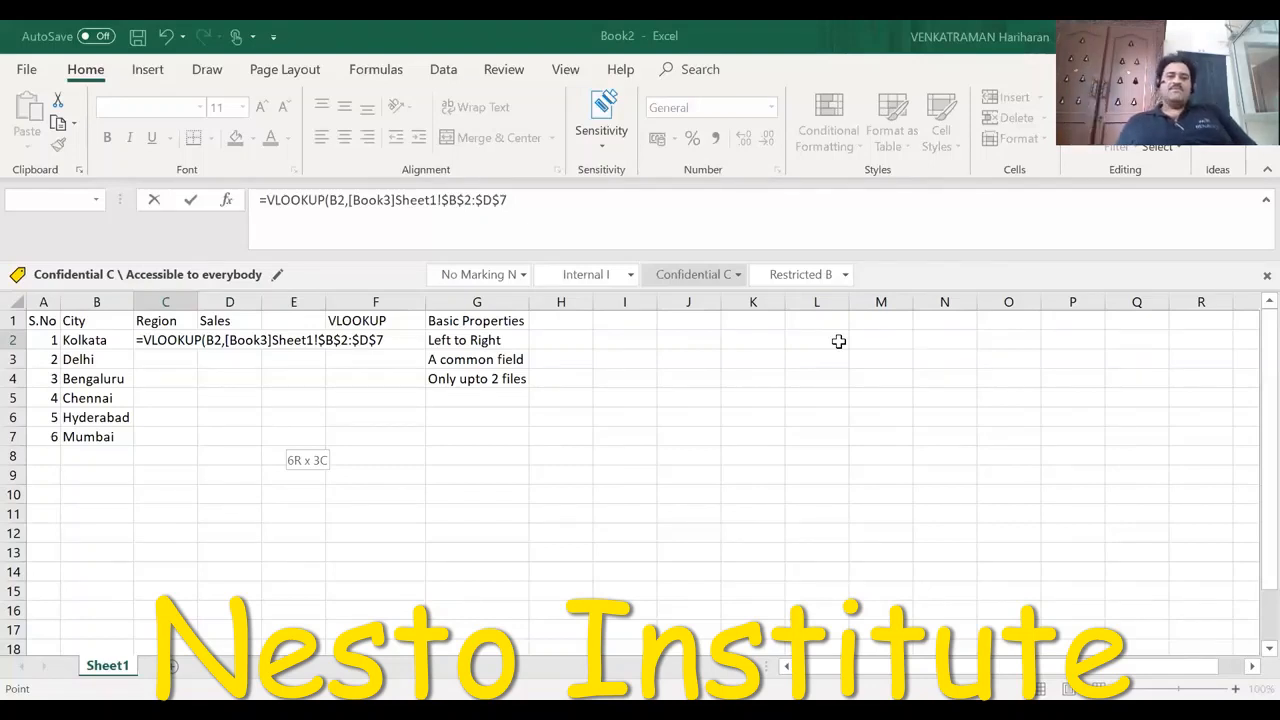
Complete the C2 VLOOKUP formula with column index 2 and range lookup 0 for an exact match.
{"action": "type", "text": ","}
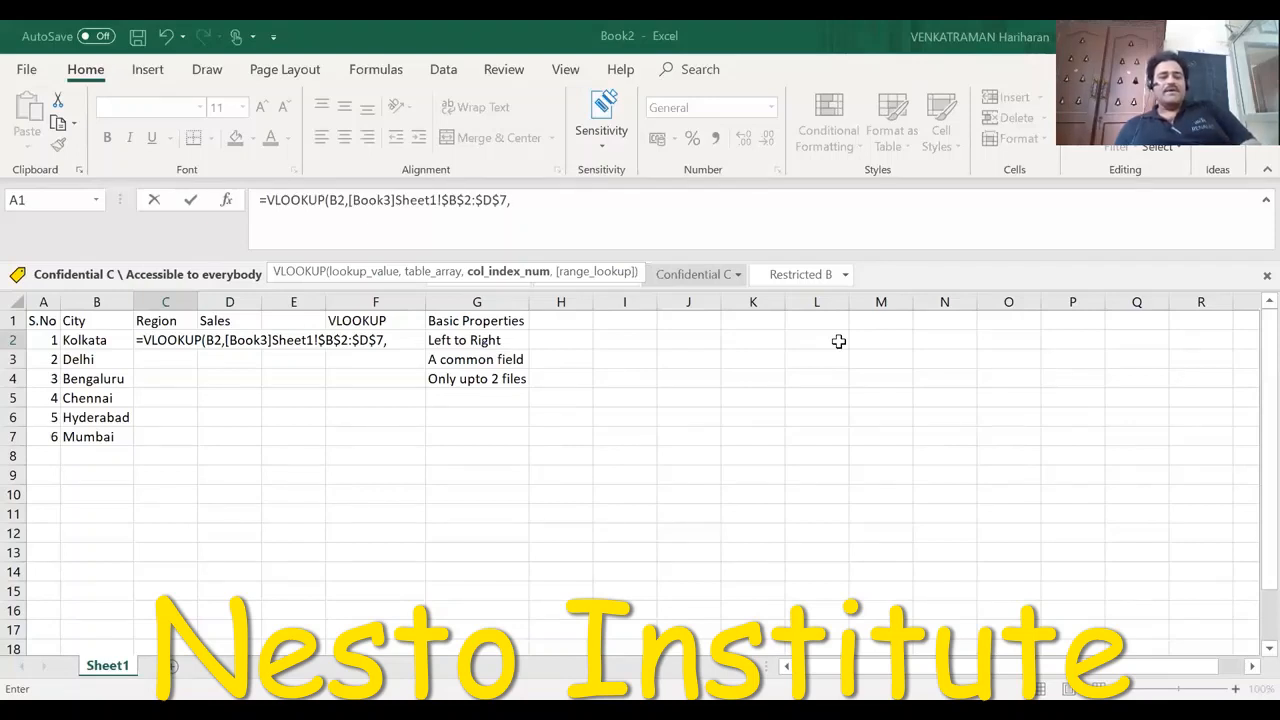
{"action": "type", "text": "2"}
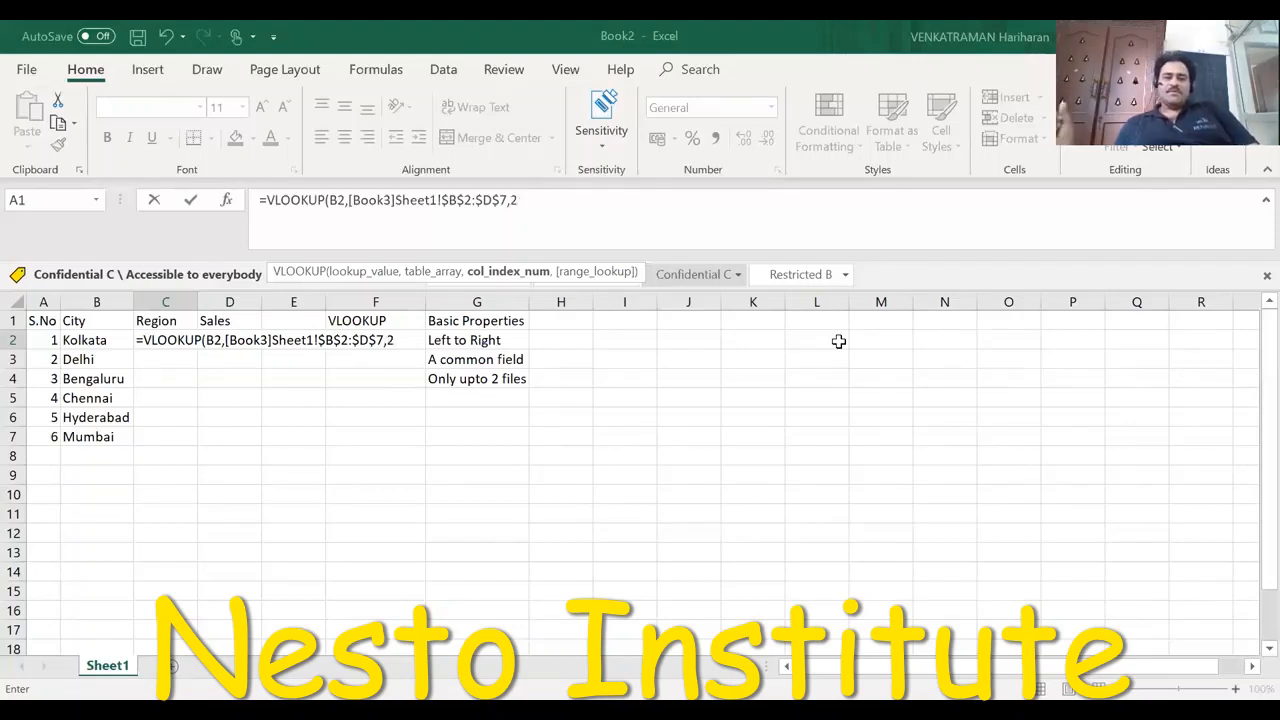
{"action": "type", "text": ",0"}
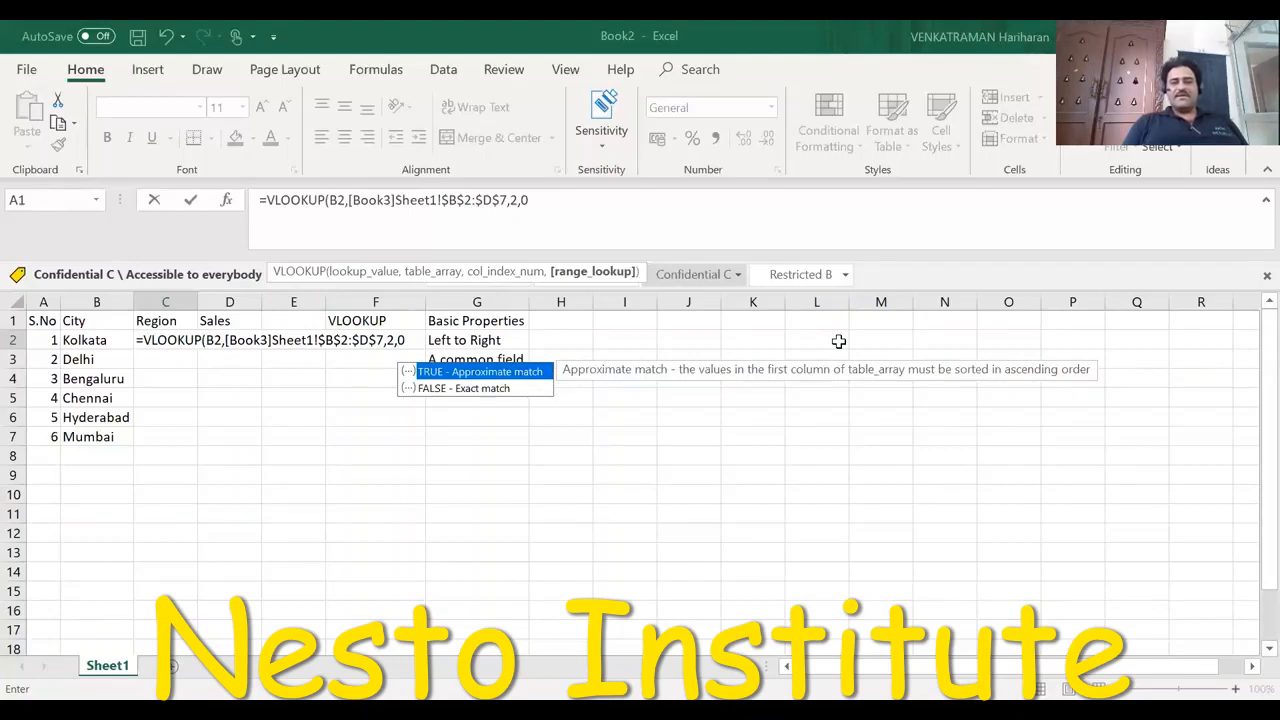
{"action": "key", "text": "ctrl+Return"}
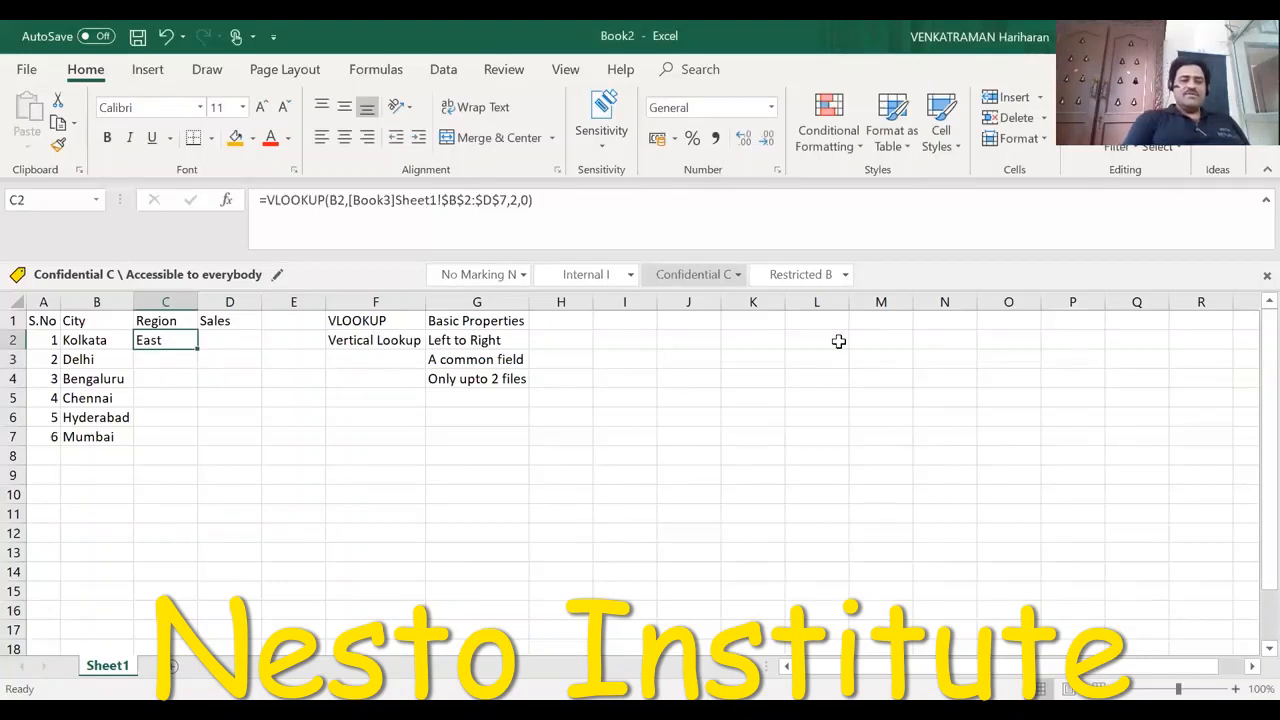
{"action": "key", "text": "F2"}
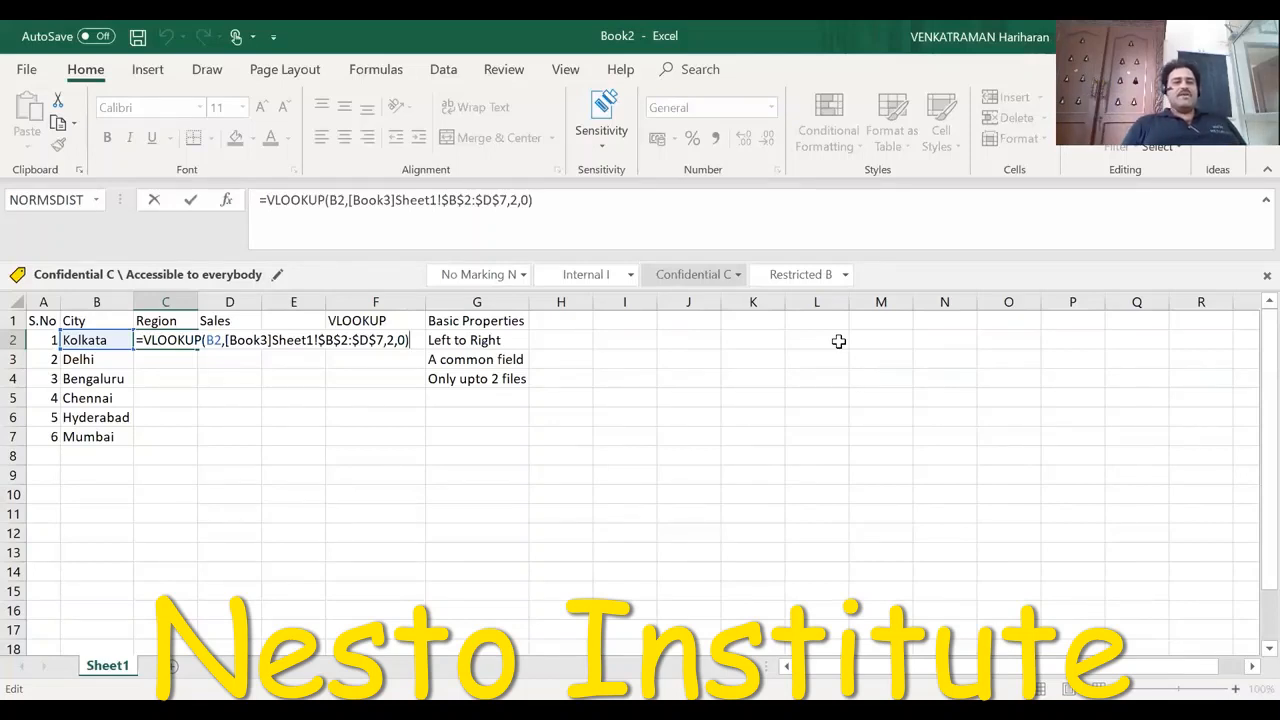
{"action": "key", "text": "Return"}
Copy the VLOOKUP formula from C2 down the Region column through C7.
{"action": "key", "text": "Up"}
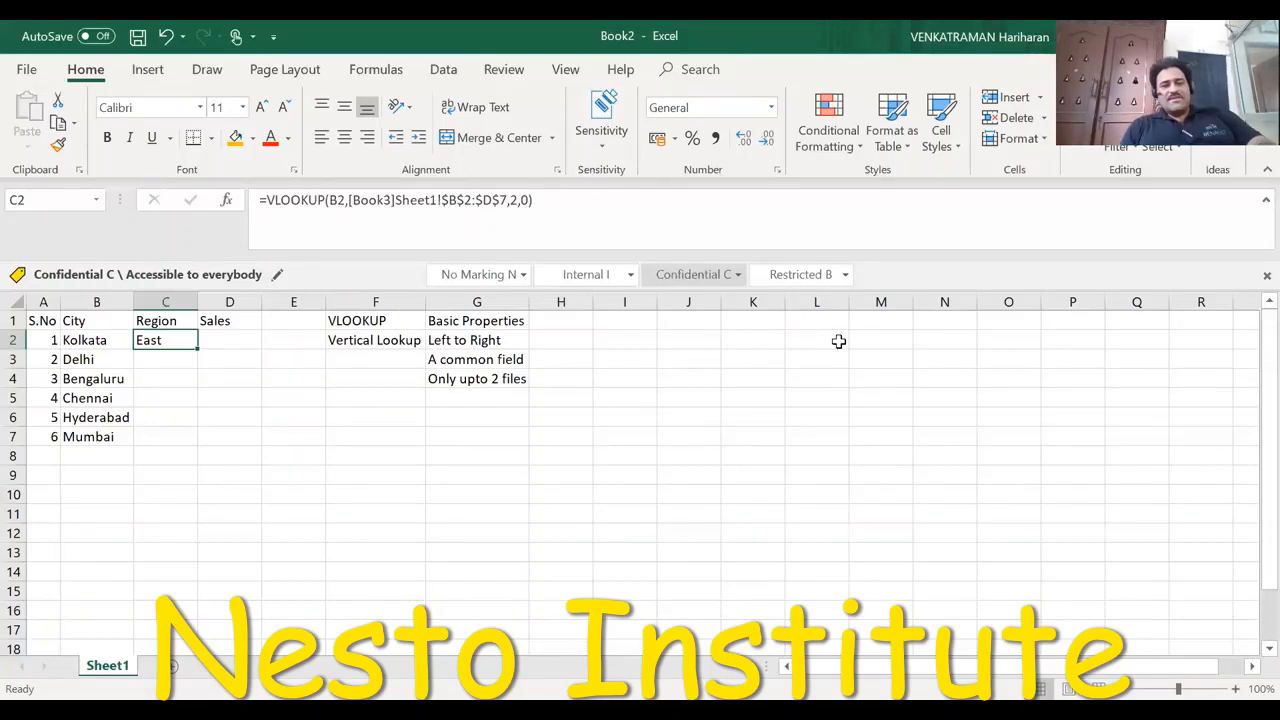
{"action": "key", "text": "ctrl+c"}
{"action": "key", "text": "shift+Down"}
{"action": "key", "text": "shift+Down"}
{"action": "key", "text": "shift+Down"}
{"action": "key", "text": "shift+Down"}
{"action": "key", "text": "shift+Down"}
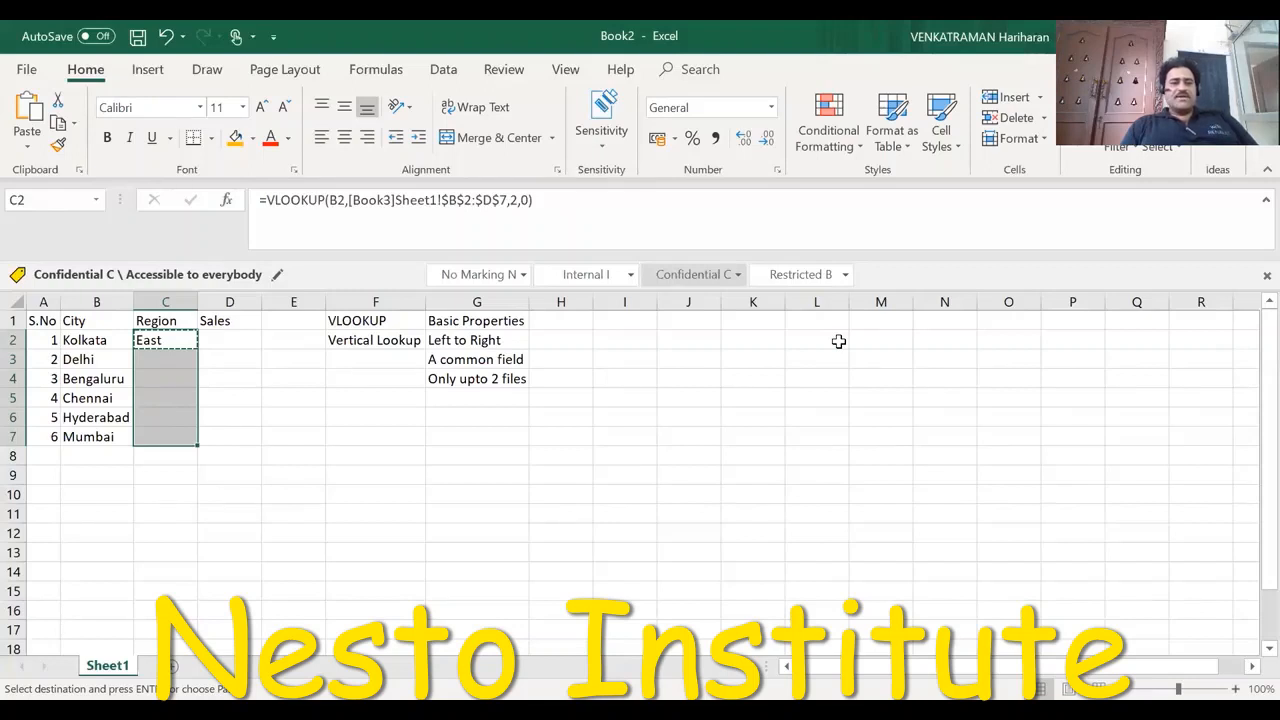
{"action": "key", "text": "Return"}
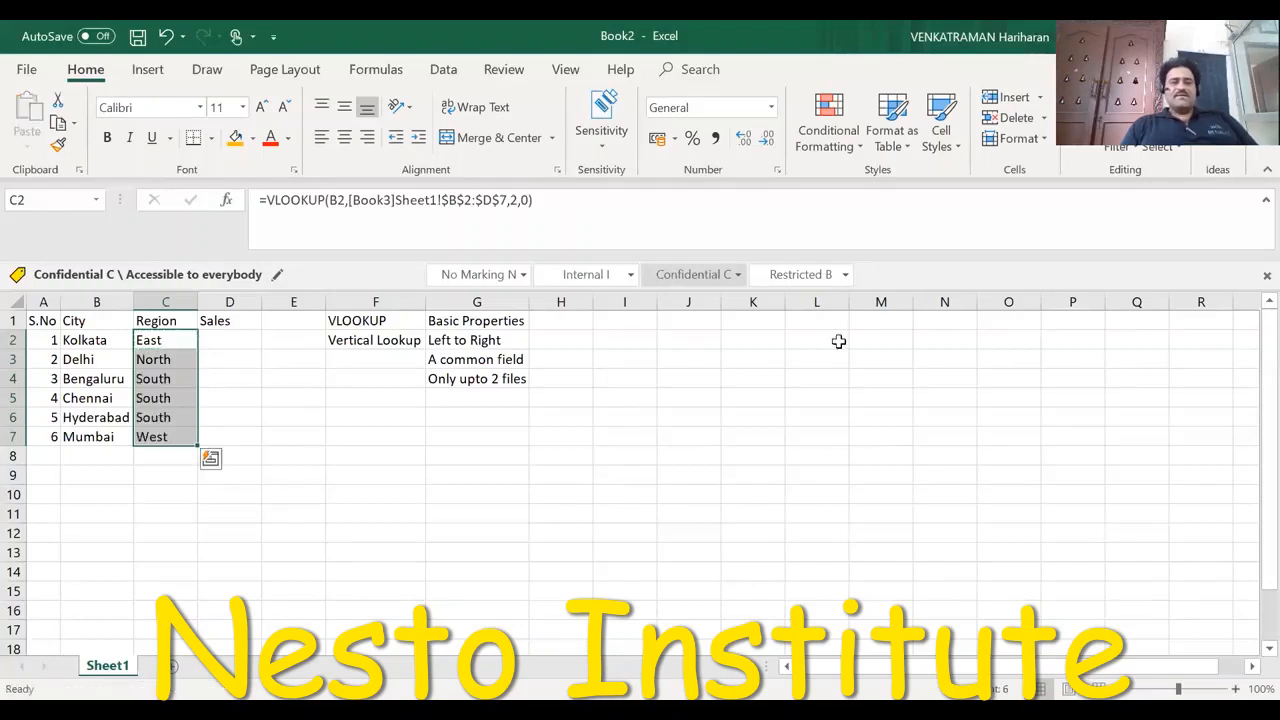
Copy the complete formula text from C2 and paste it into Sales cell D2 with its references unchanged.
{"action": "key", "text": "Up"}
{"action": "key", "text": "Down"}
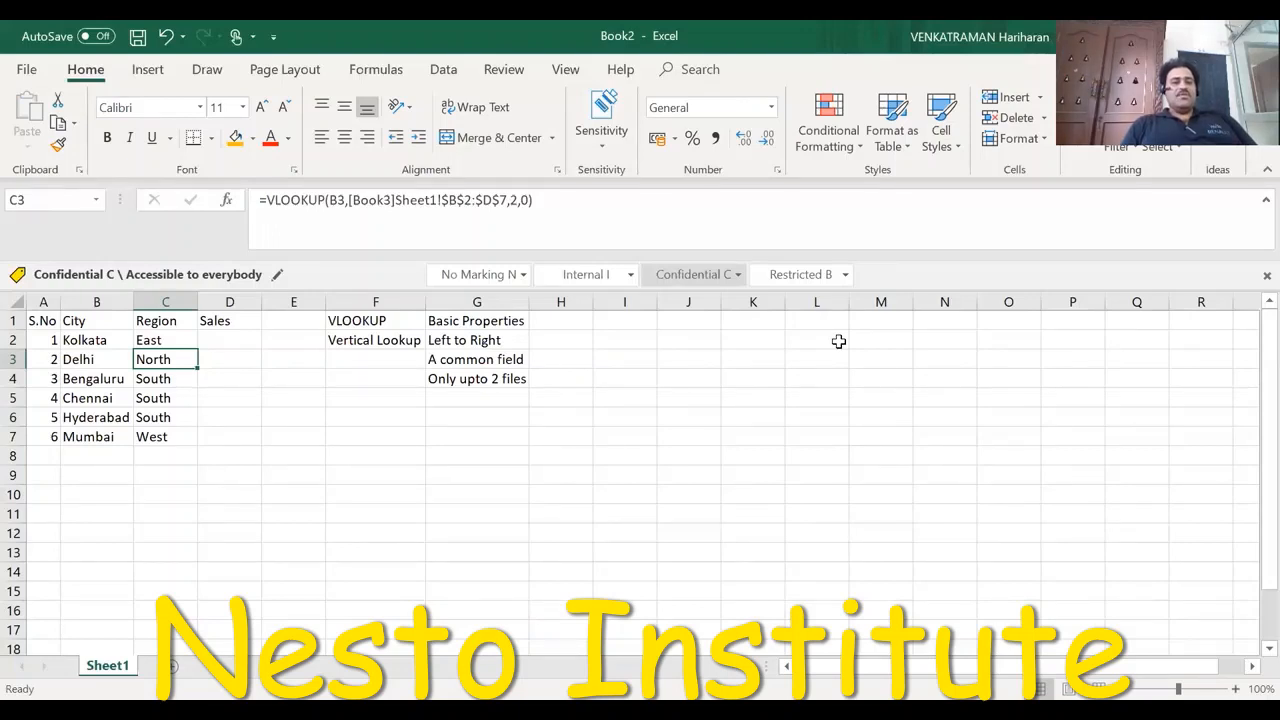
{"action": "key", "text": "Up"}
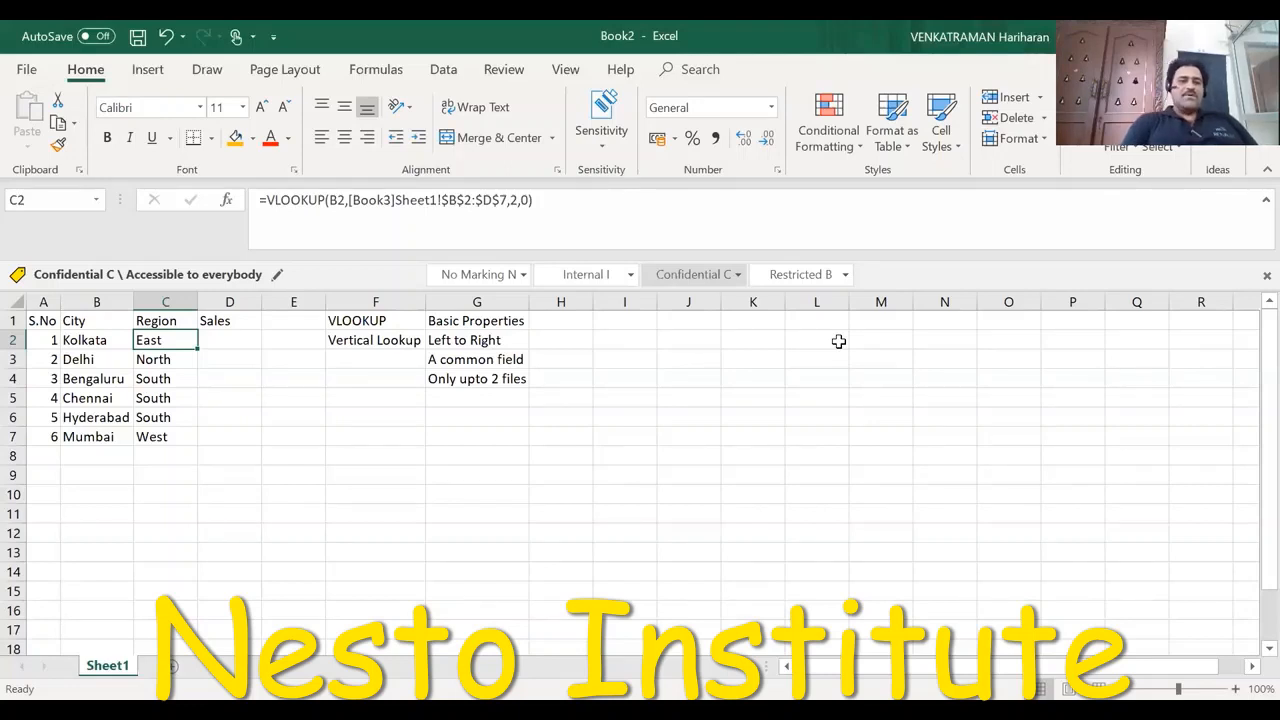
{"action": "key", "text": "F2"}
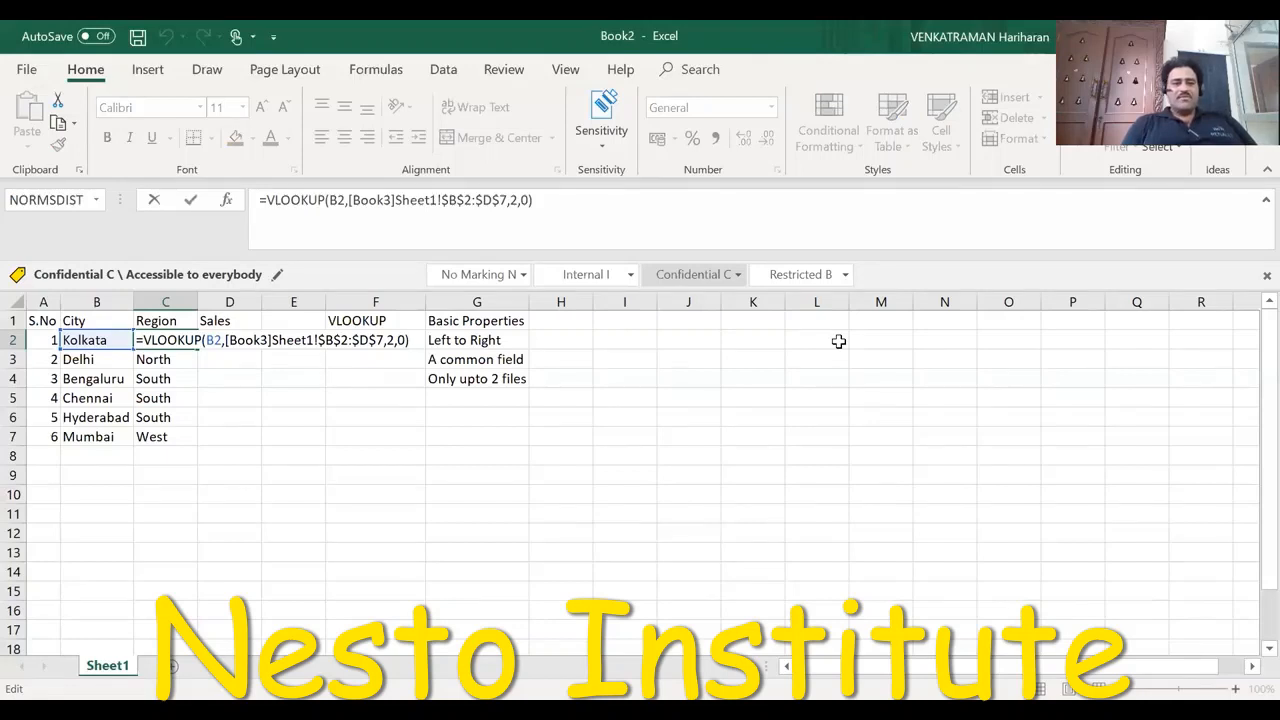
{"action": "key", "text": "shift+Home"}
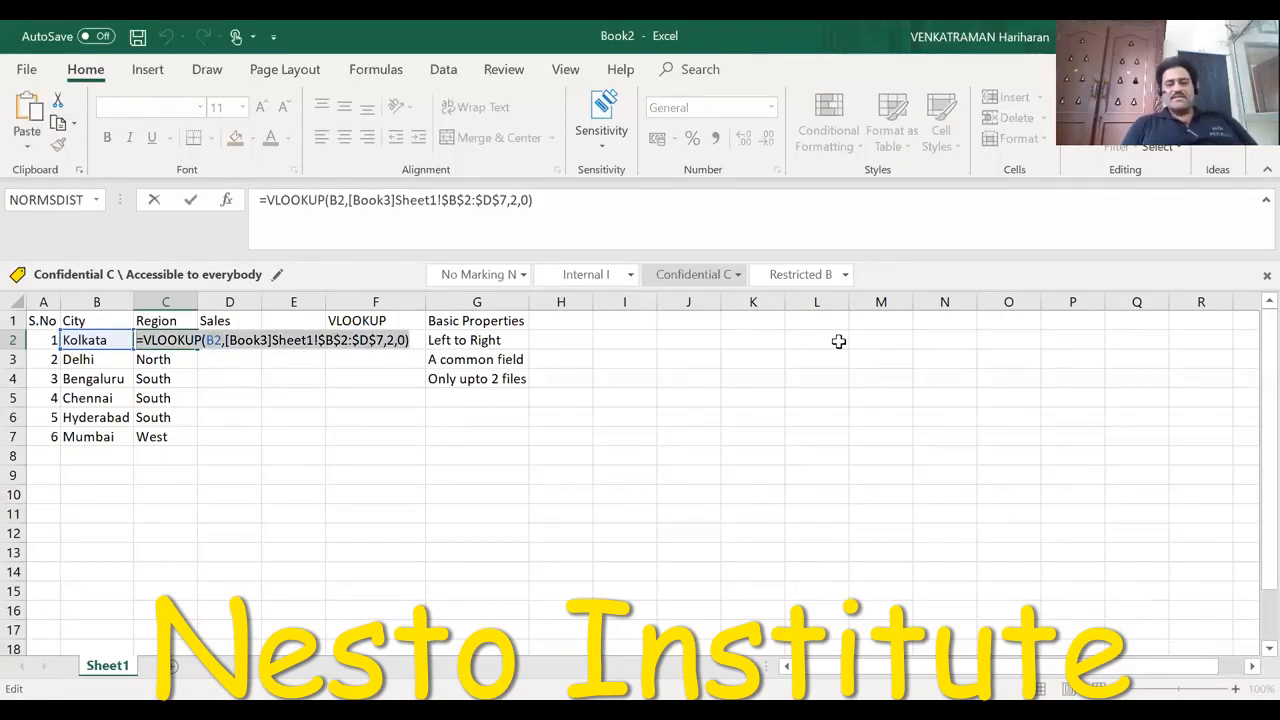
{"action": "key", "text": "Escape"}
{"action": "key", "text": "Right"}
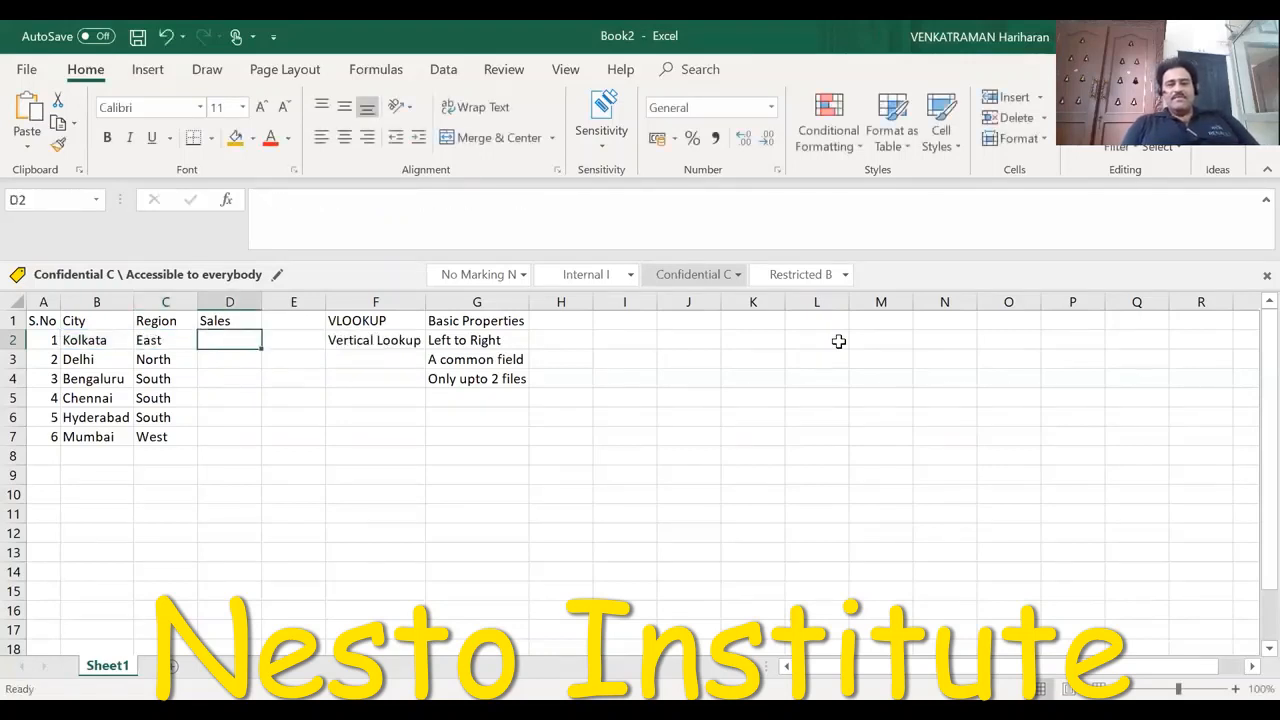
{"action": "key", "text": "ctrl+v"}
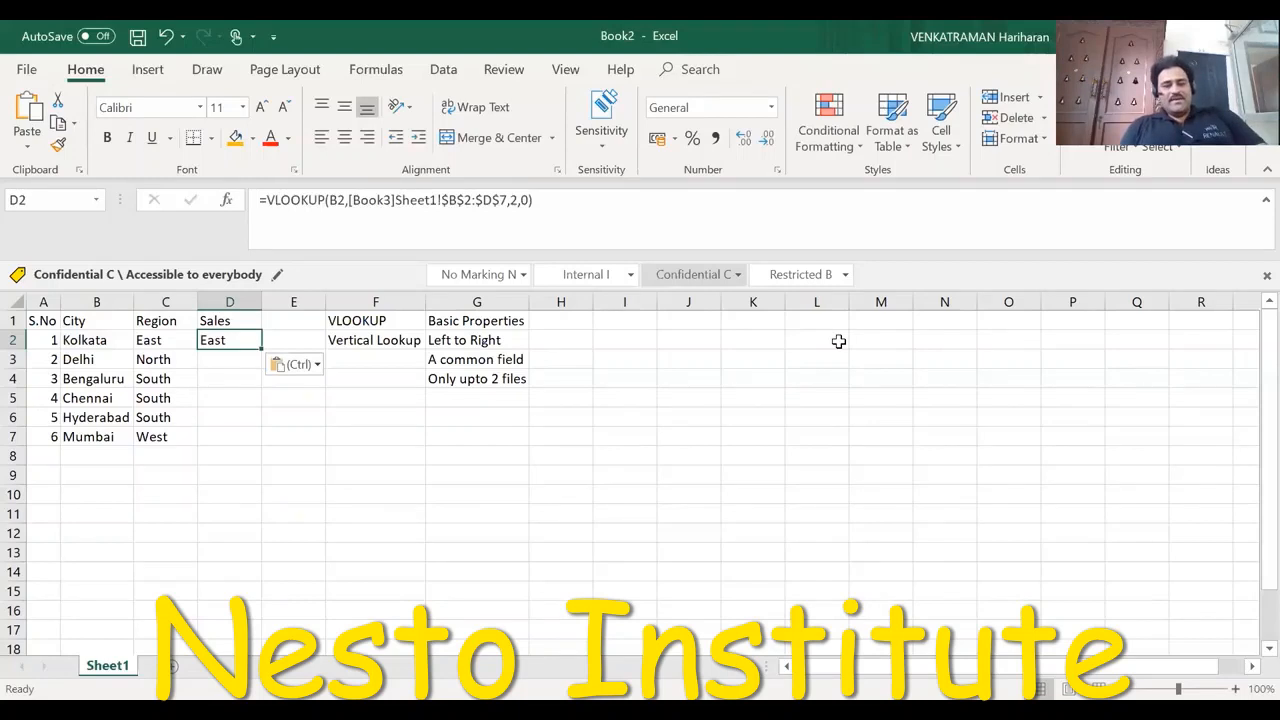
Change the column index in the D2 VLOOKUP formula to 3.
{"action": "key", "text": "F2"}
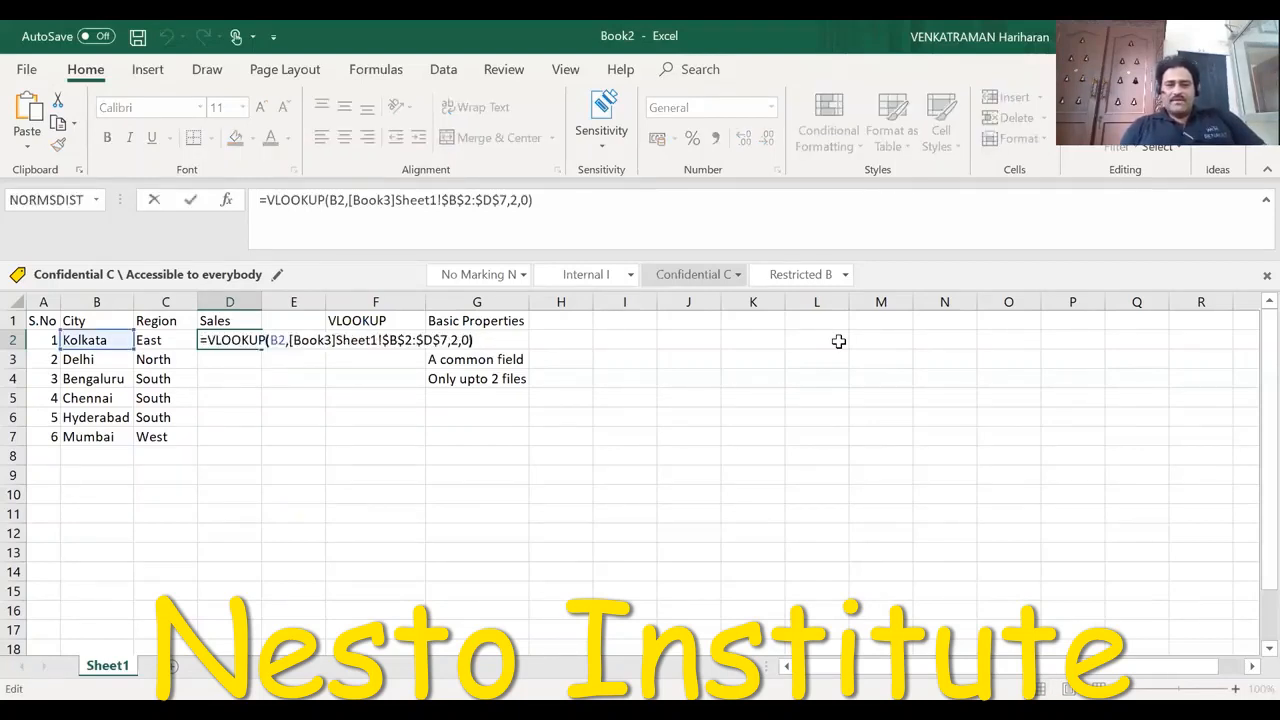
{"action": "key", "text": "Left"}
{"action": "key", "text": "Left"}
{"action": "key", "text": "Left"}
{"action": "key", "text": "BackSpace"}
{"action": "type", "text": "3"}
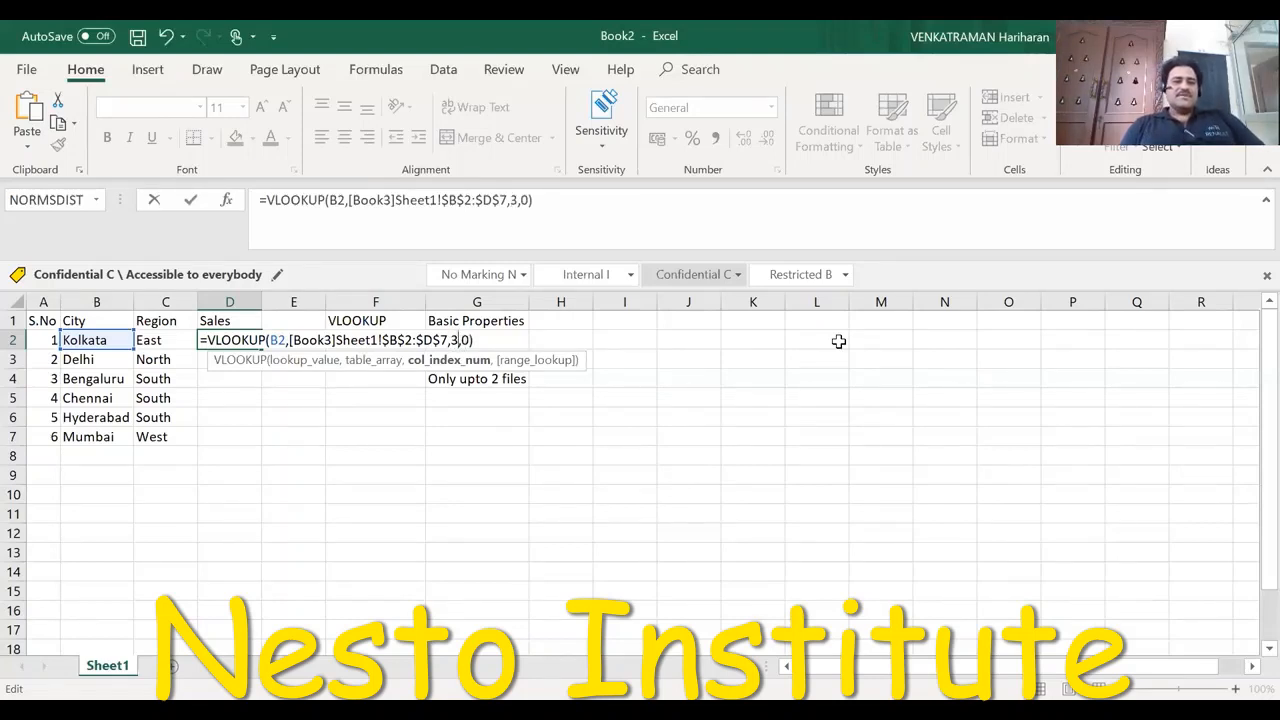
{"action": "key", "text": "Return"}
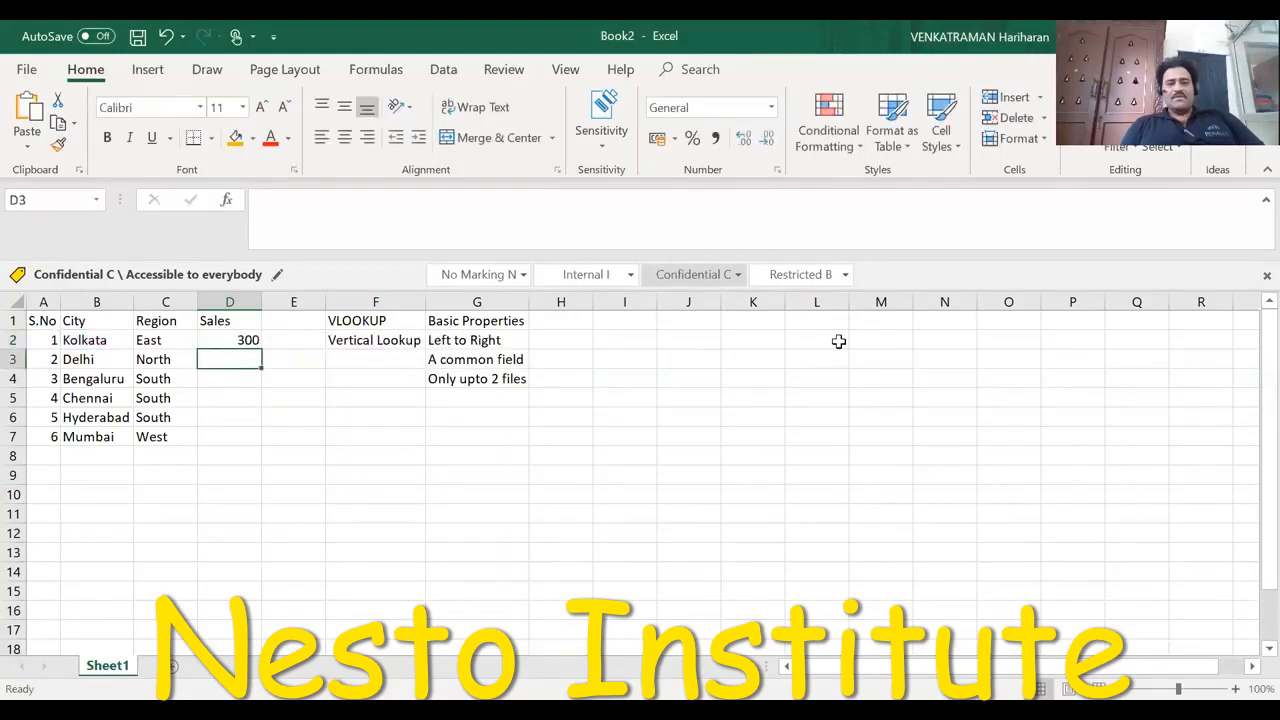
Fill the VLOOKUP formula from D2 down the Sales column through D7.
{"action": "key", "text": "Up"}
{"action": "key", "text": "shift+Down"}
{"action": "key", "text": "shift+Down"}
{"action": "key", "text": "shift+Down"}
{"action": "key", "text": "shift+Down"}
{"action": "key", "text": "shift+Down"}
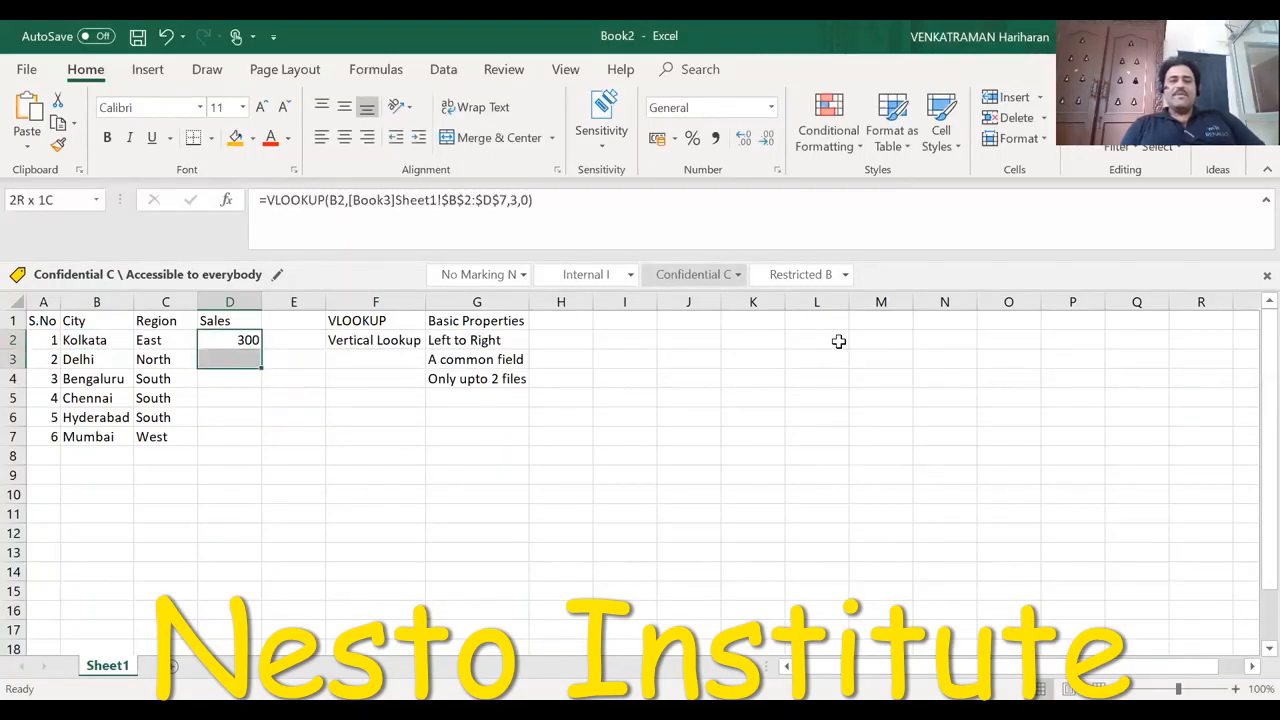
{"action": "key", "text": "ctrl+d"}
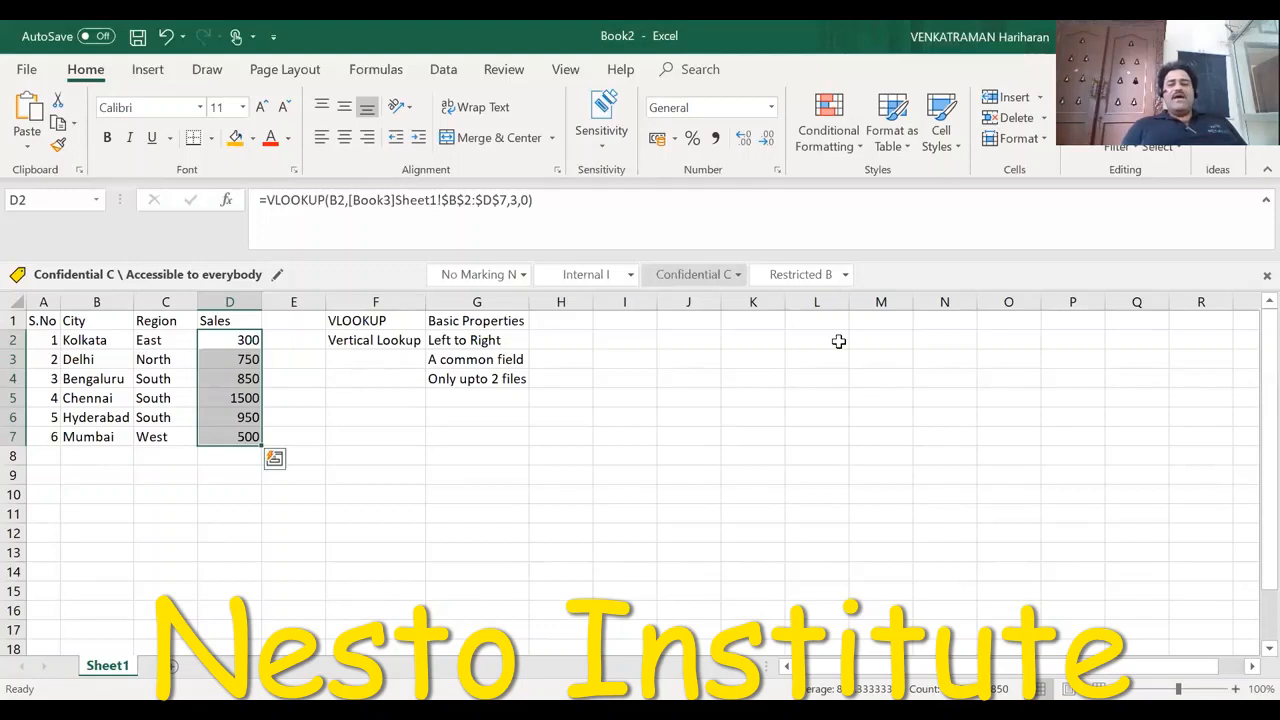
{"action": "key", "text": "Left"}
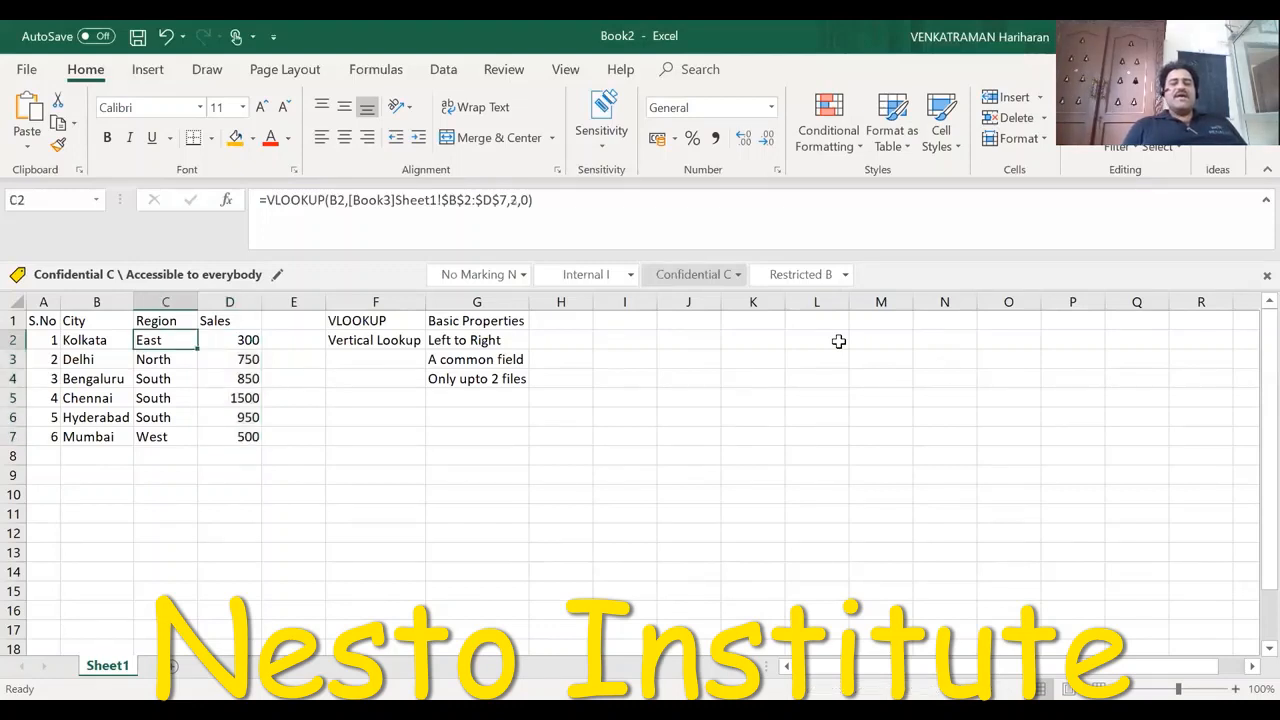
{"action": "key", "text": "Right"}
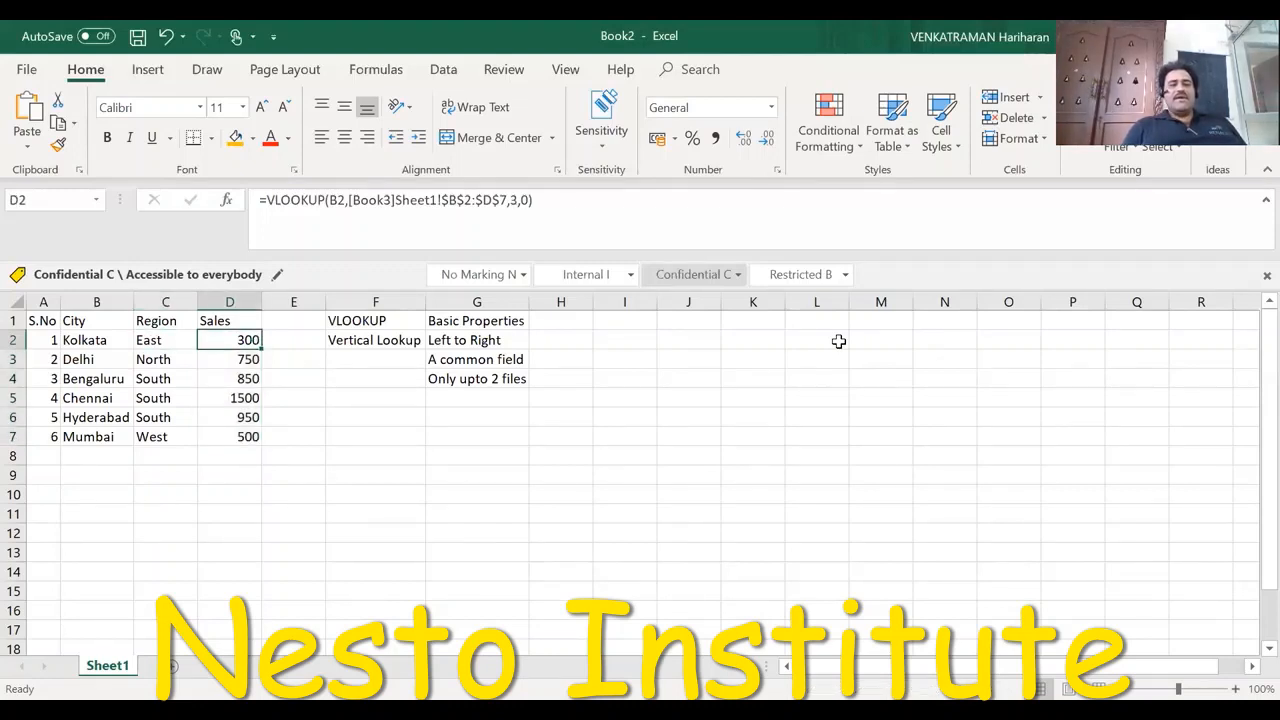
{"action": "key", "text": "Left"}
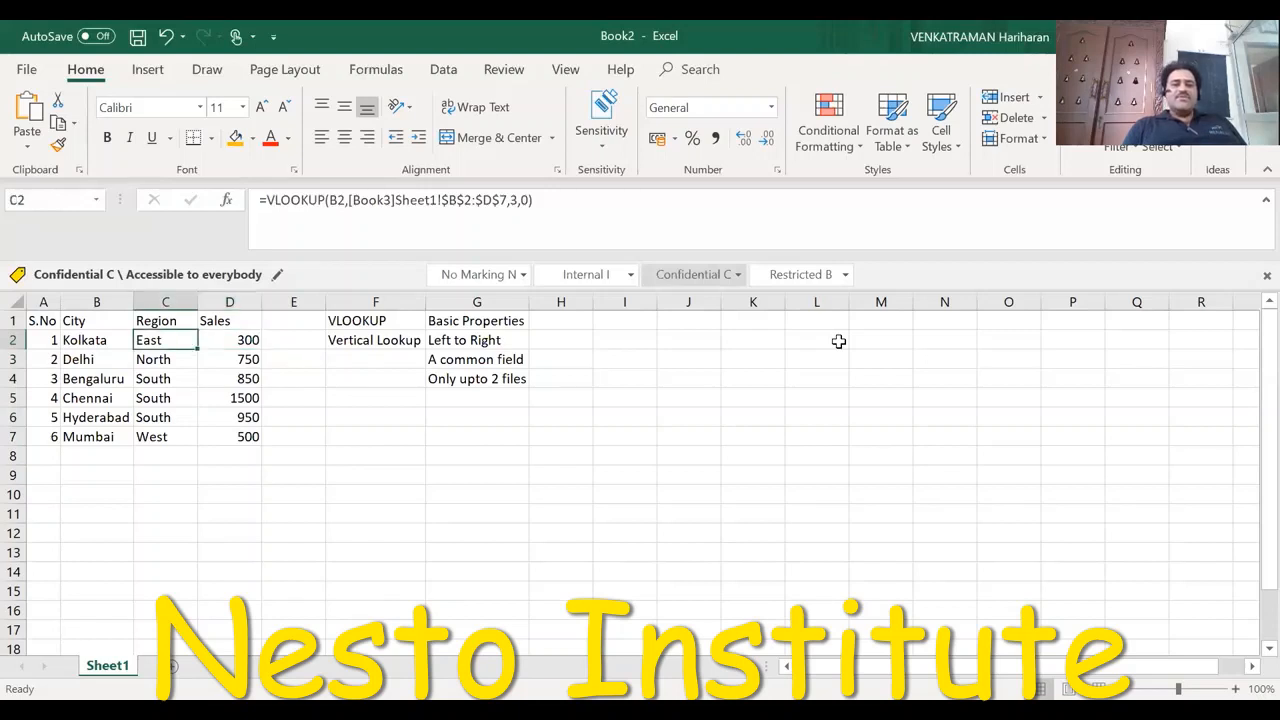
{"action": "key", "text": "Right"}
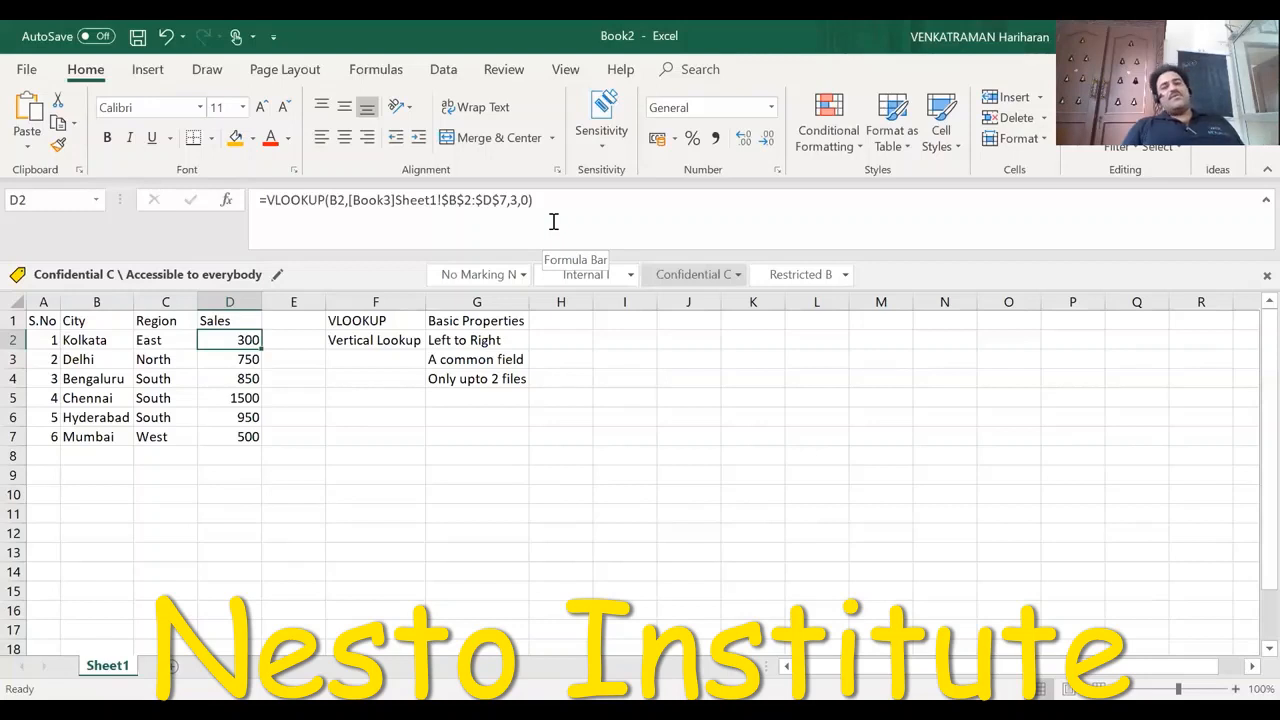
{"action": "key", "text": "Right"}
{"action": "key", "text": "Right"}
{"action": "key", "text": "Right"}
{"action": "key", "text": "Right"}
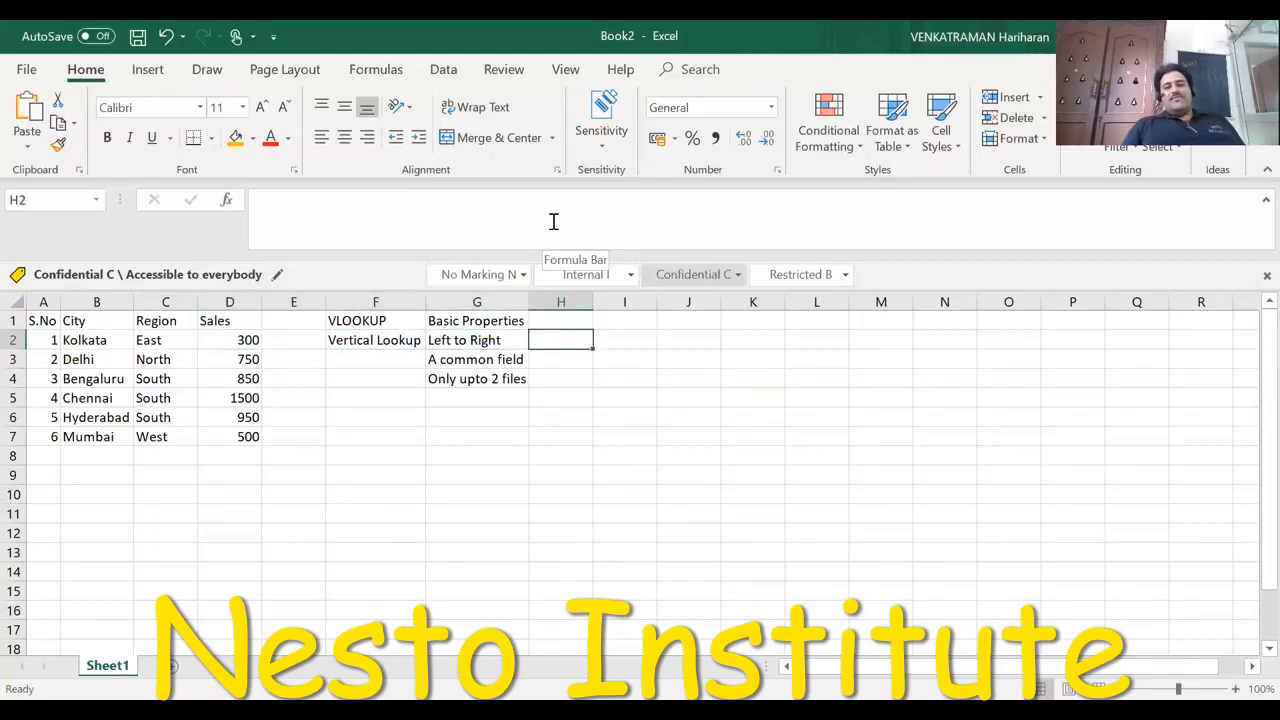
{"action": "key", "text": "Up"}
{"action": "key", "text": "Down"}
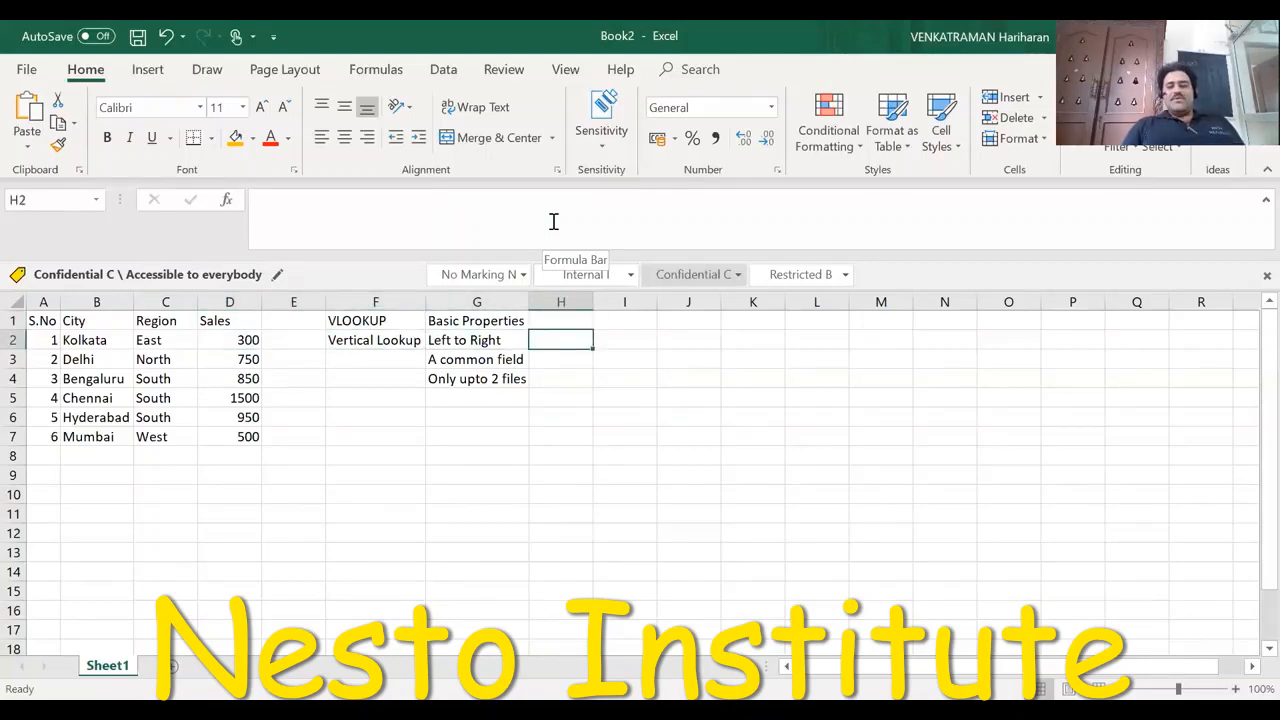
{"action": "key", "text": "Left"}
{"action": "key", "text": "Left"}
{"action": "key", "text": "Left"}
{"action": "key", "text": "Left"}
{"action": "key", "text": "Left"}
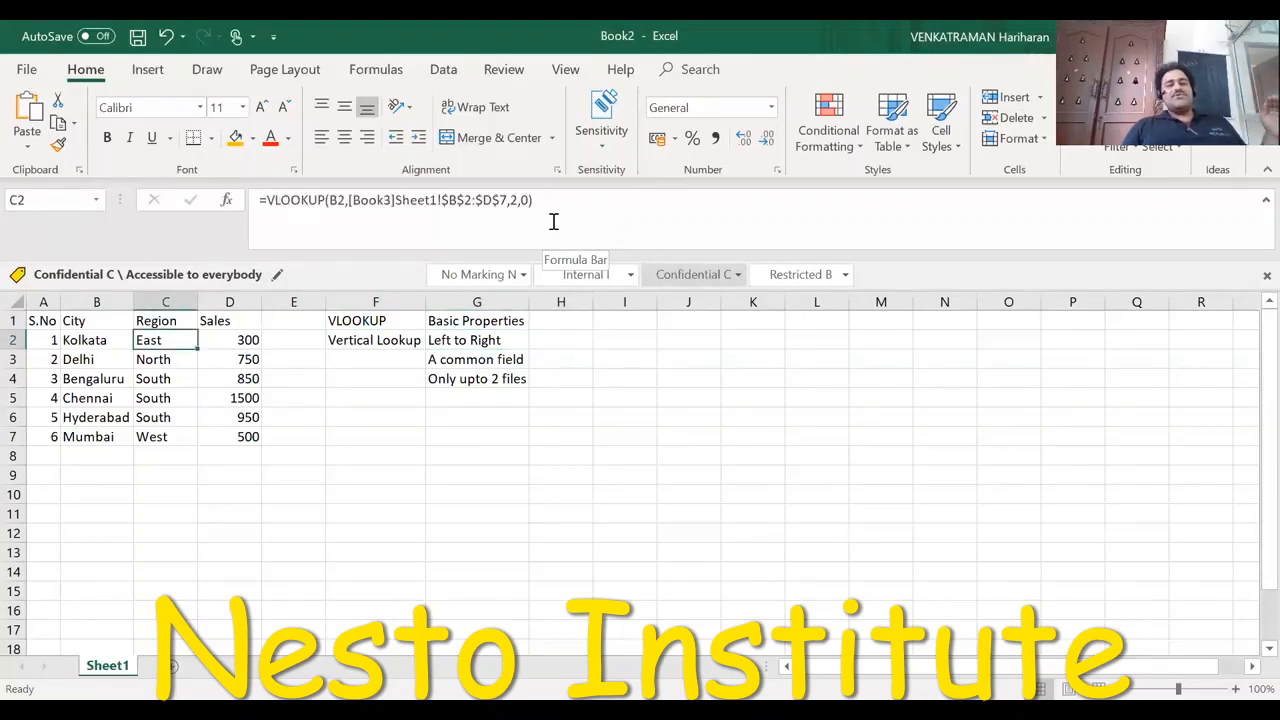
Add "Not case sensitive" in G5 as the next entry in the Basic Properties list.
{"action": "key", "text": "Right"}
{"action": "key", "text": "Right"}
{"action": "key", "text": "Right"}
{"action": "key", "text": "Right"}
{"action": "key", "text": "Down"}
{"action": "key", "text": "Down"}
{"action": "key", "text": "Down"}
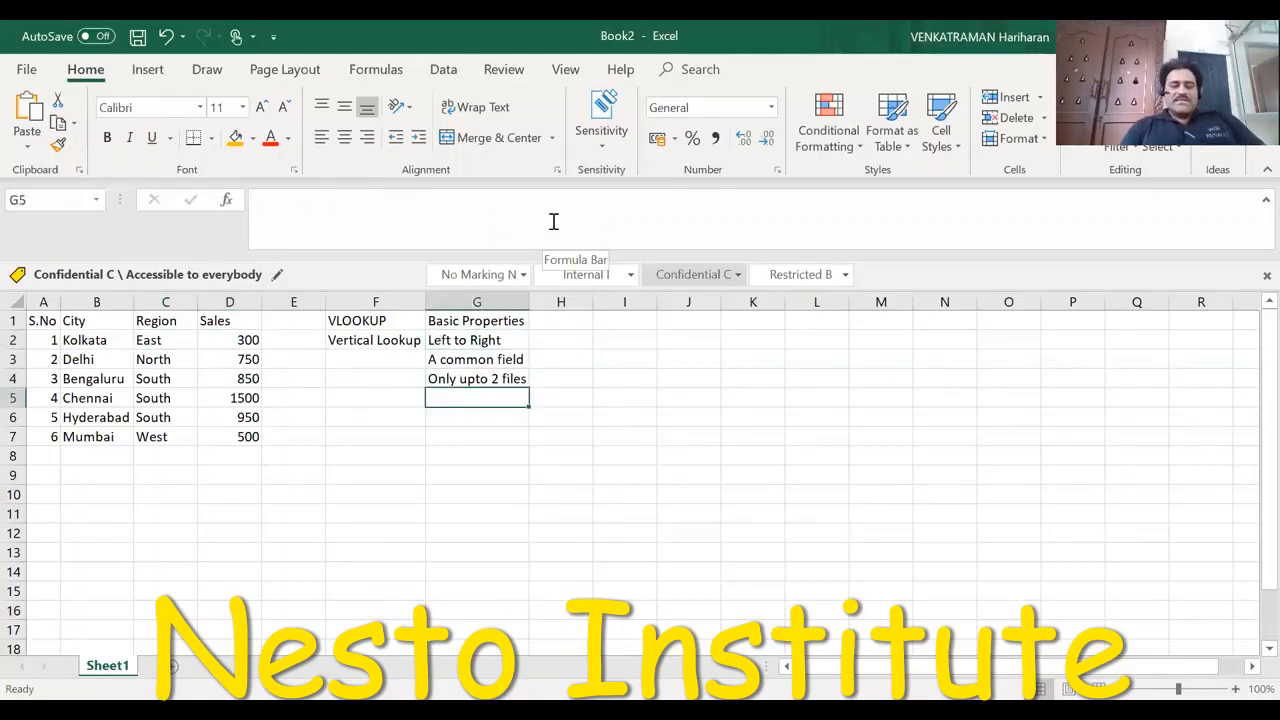
{"action": "type", "text": "Not"}
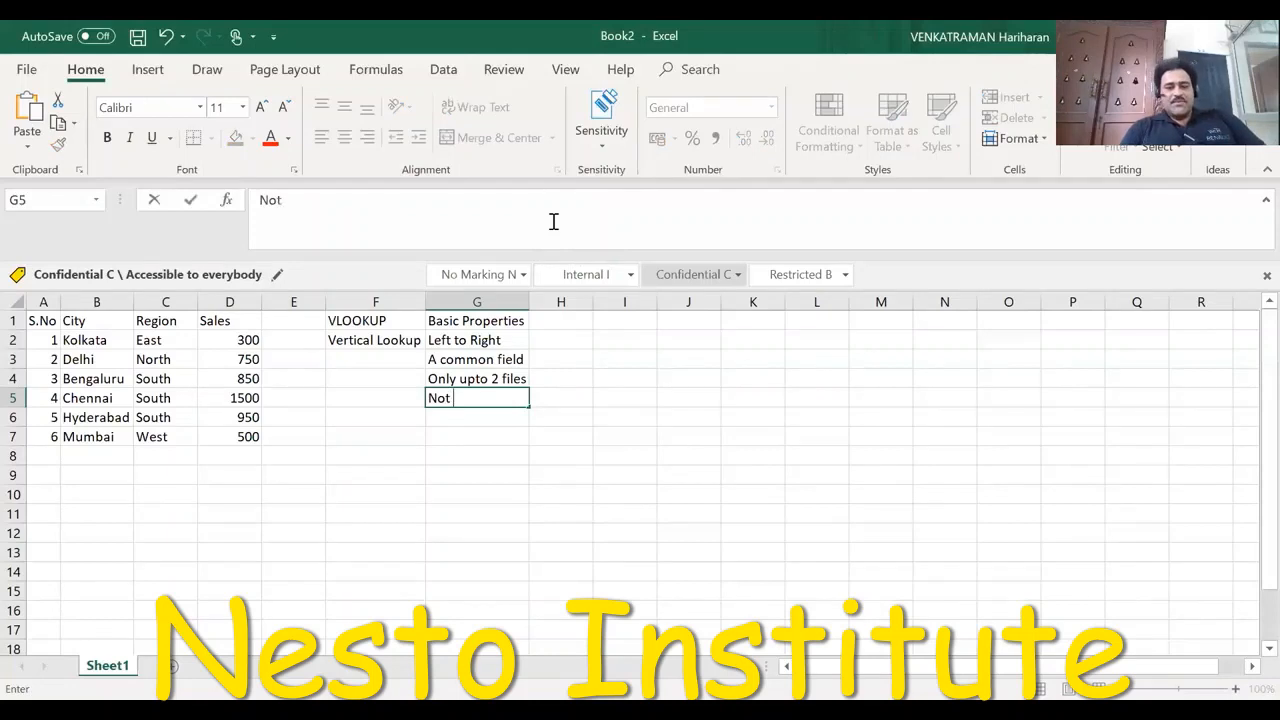
{"action": "type", "text": " case se"}
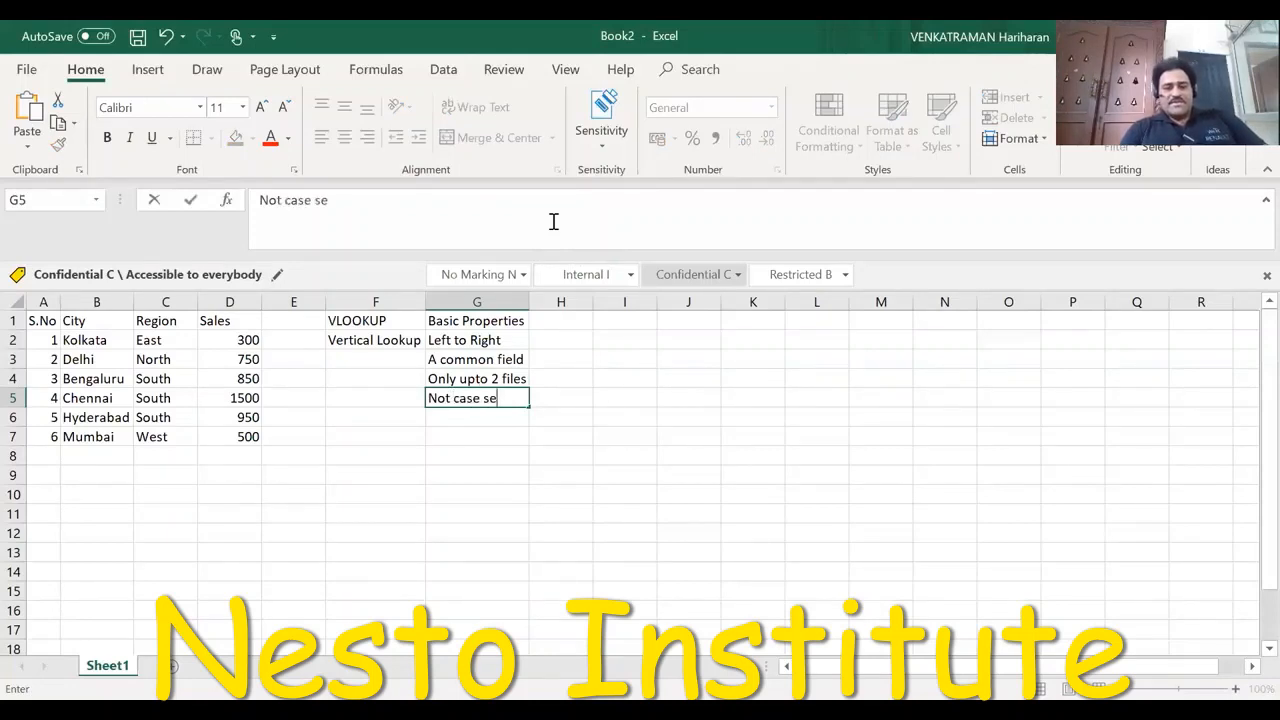
{"action": "type", "text": "nsitit"}
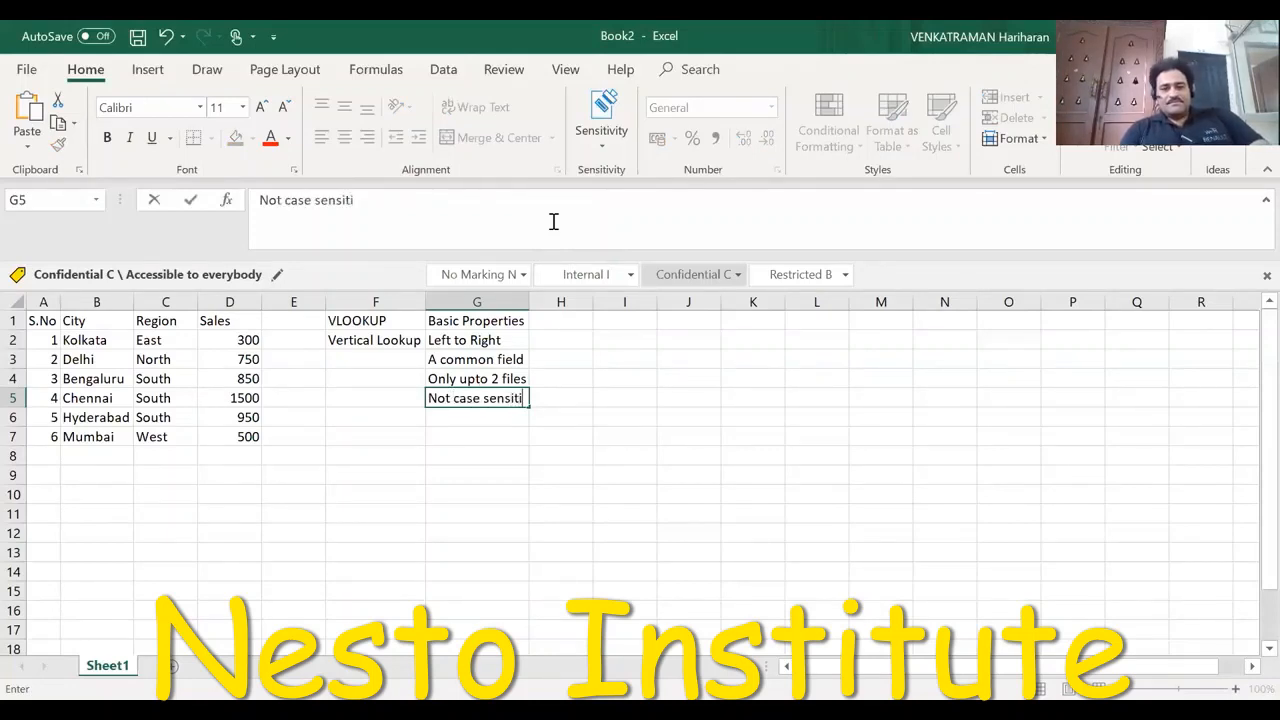
{"action": "key", "text": "BackSpace"}
{"action": "key", "text": "BackSpace"}
{"action": "type", "text": "ive"}
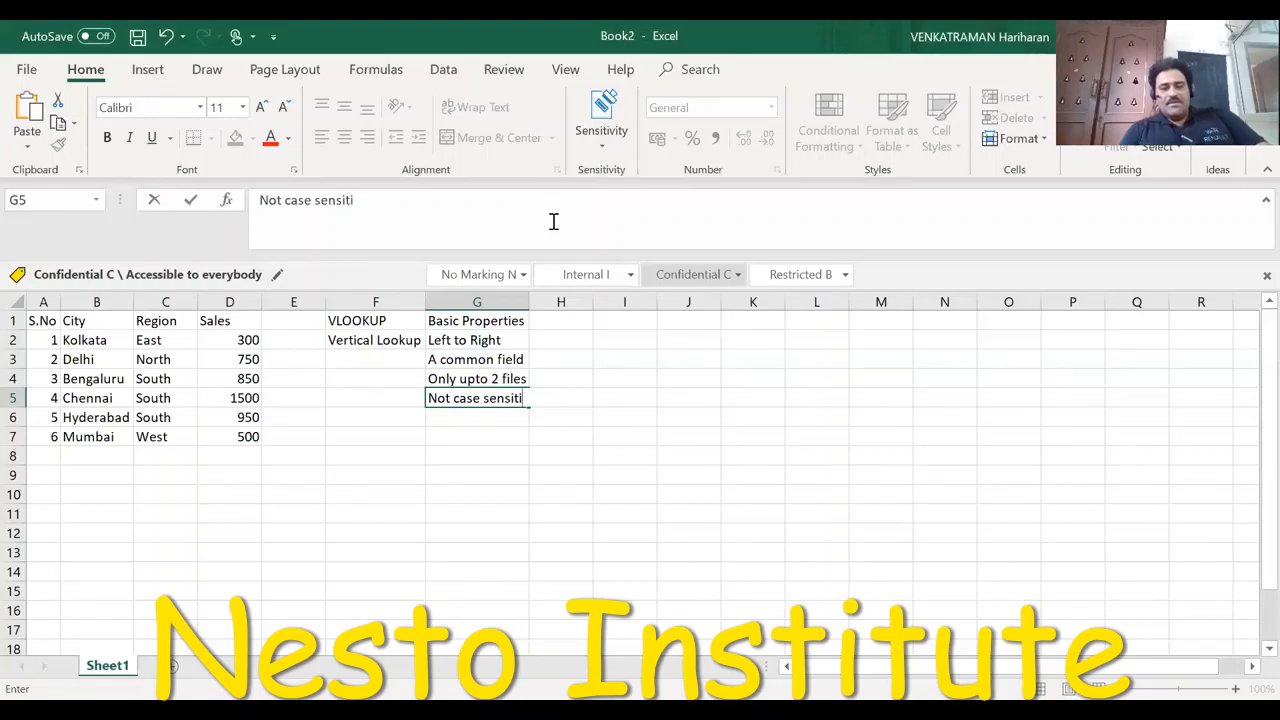
{"action": "key", "text": "Return"}
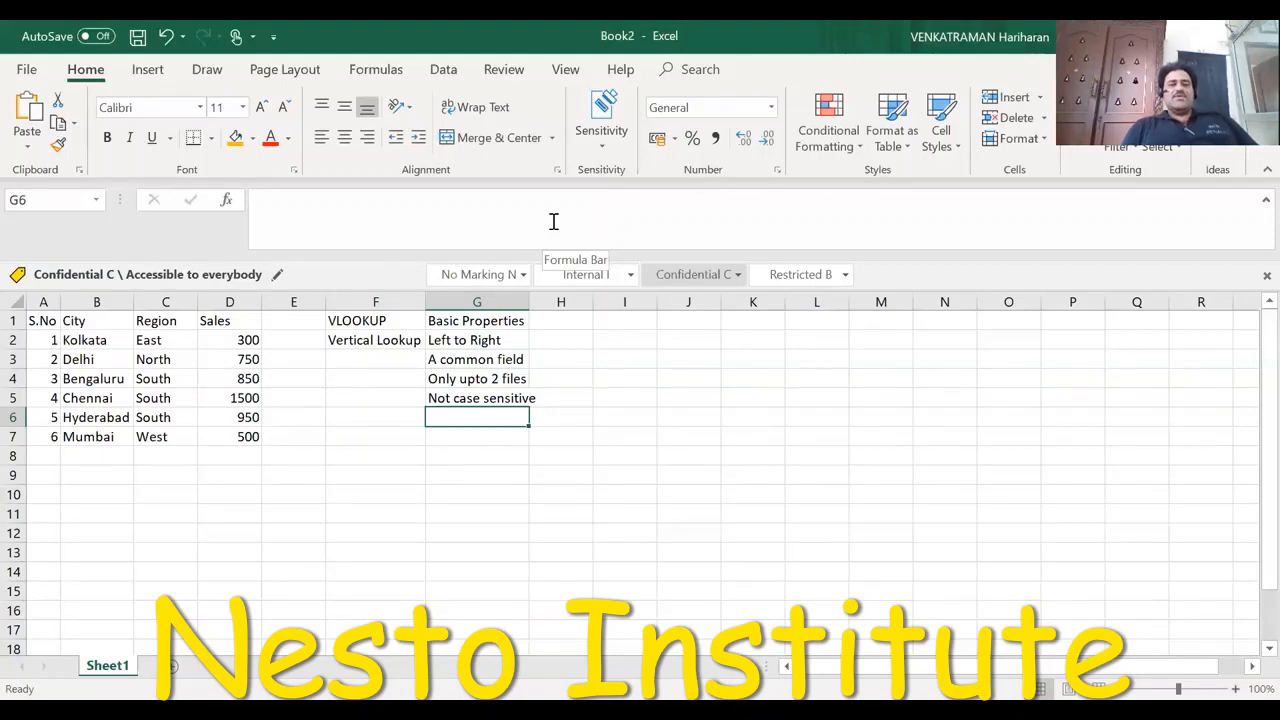
Add "Space sensitive" in G6 under the other Basic Properties entries.
{"action": "type", "text": "S"}
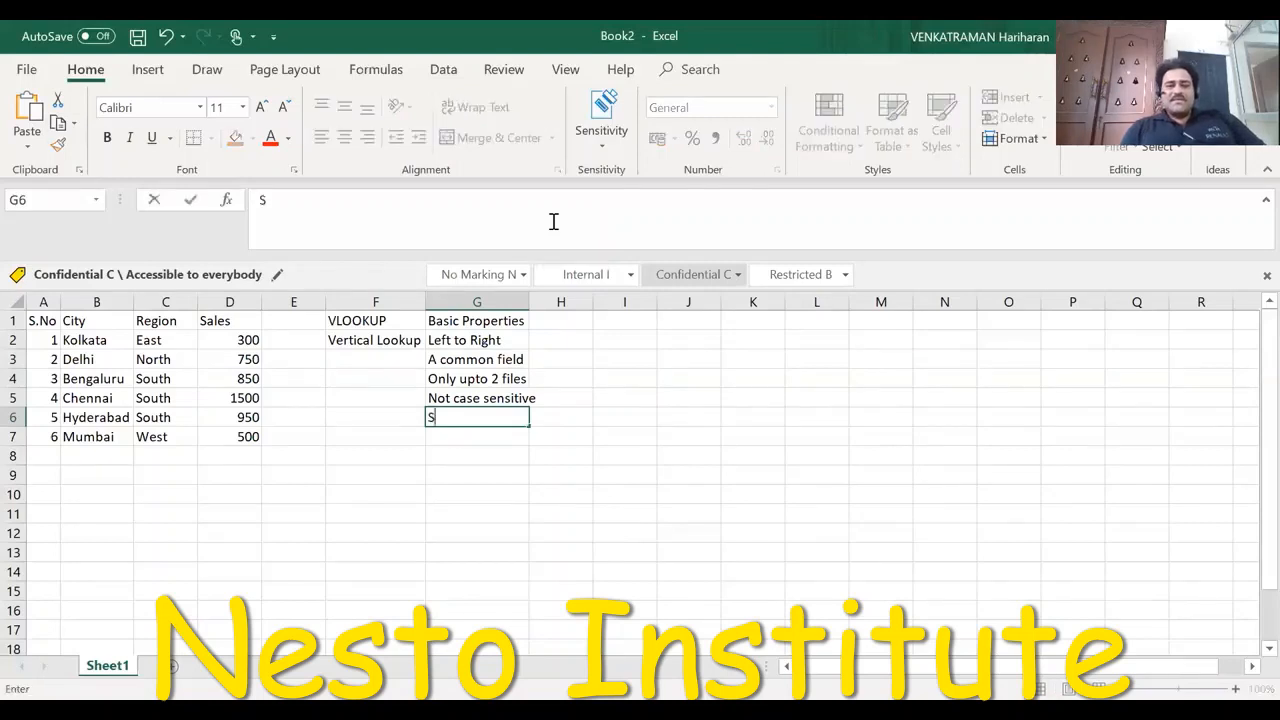
{"action": "type", "text": "pace"}
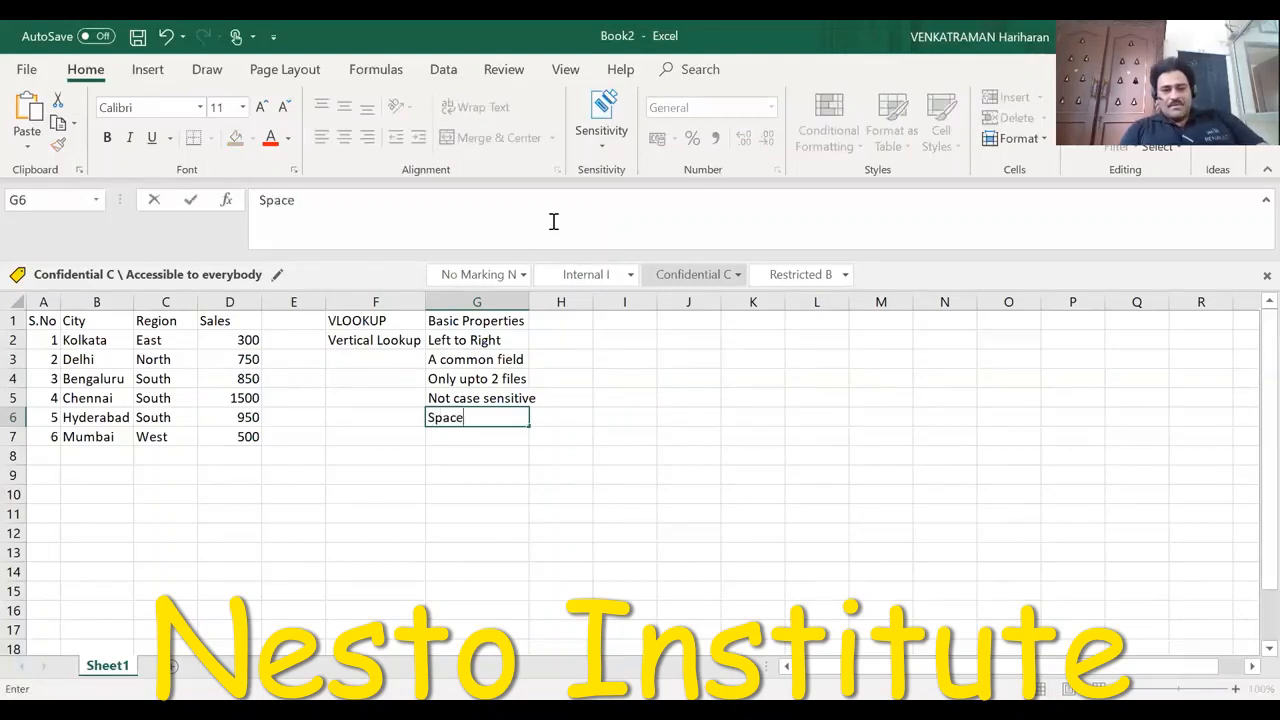
{"action": "type", "text": " sen"}
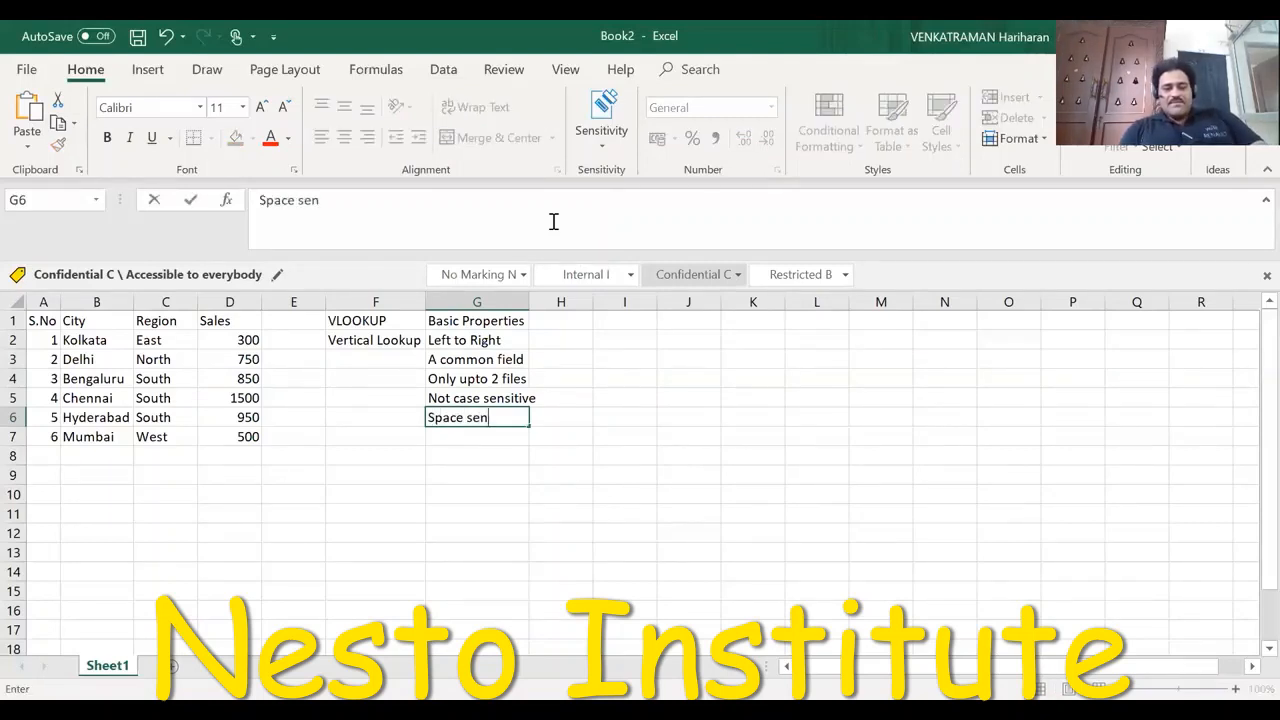
{"action": "type", "text": "sitive"}
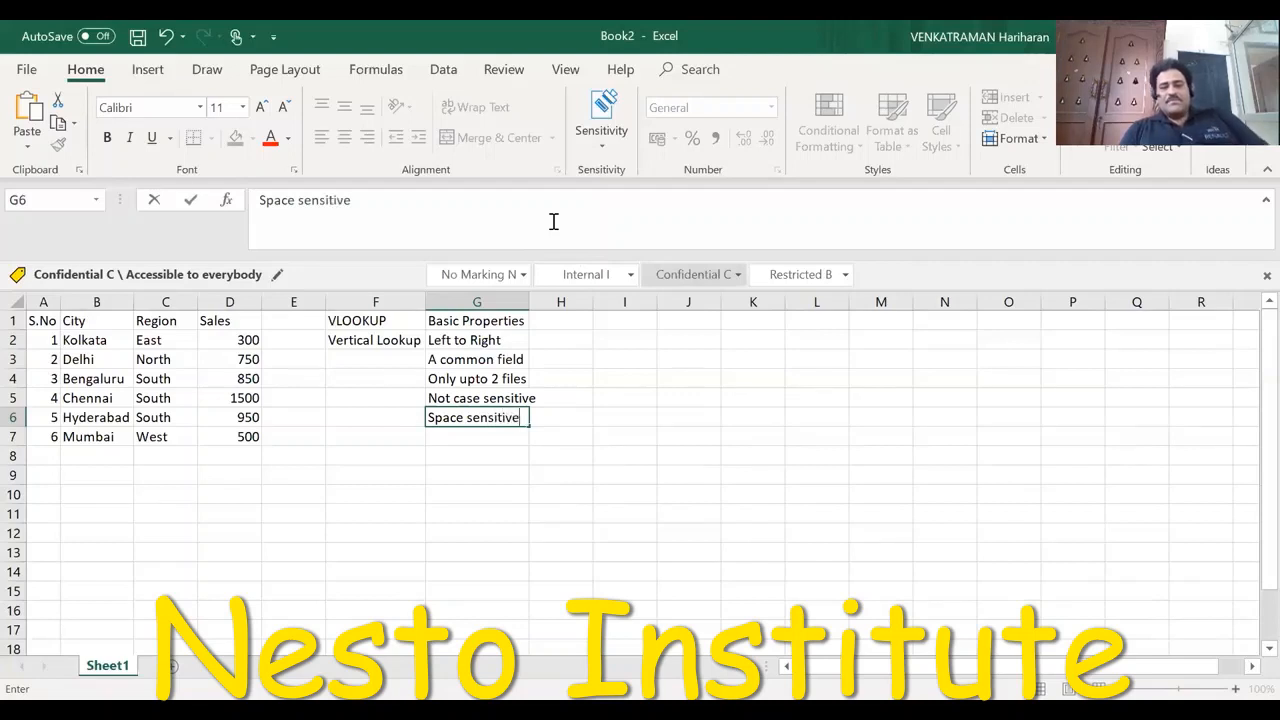
{"action": "key", "text": "Return"}
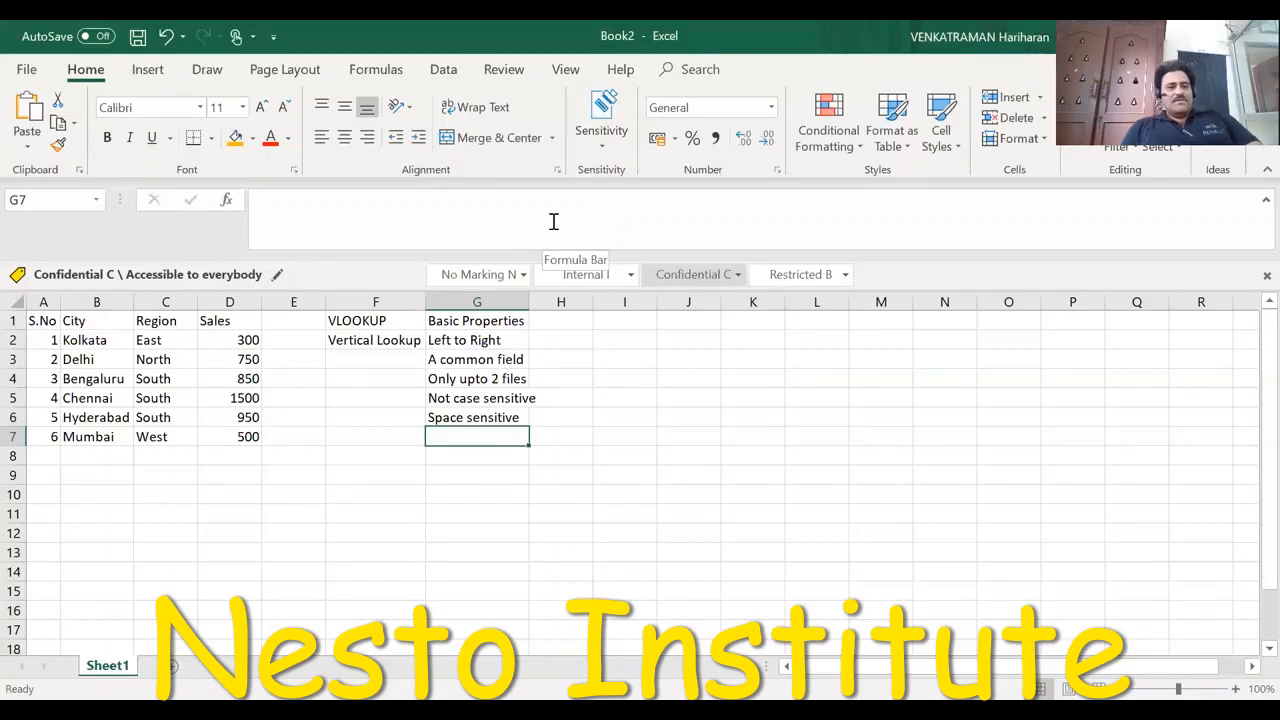
Re-enter the city in B2 as lowercase "kolkata" to test VLOOKUP's case sensitivity, and undo the change.
{"action": "key", "text": "ctrl+n"}
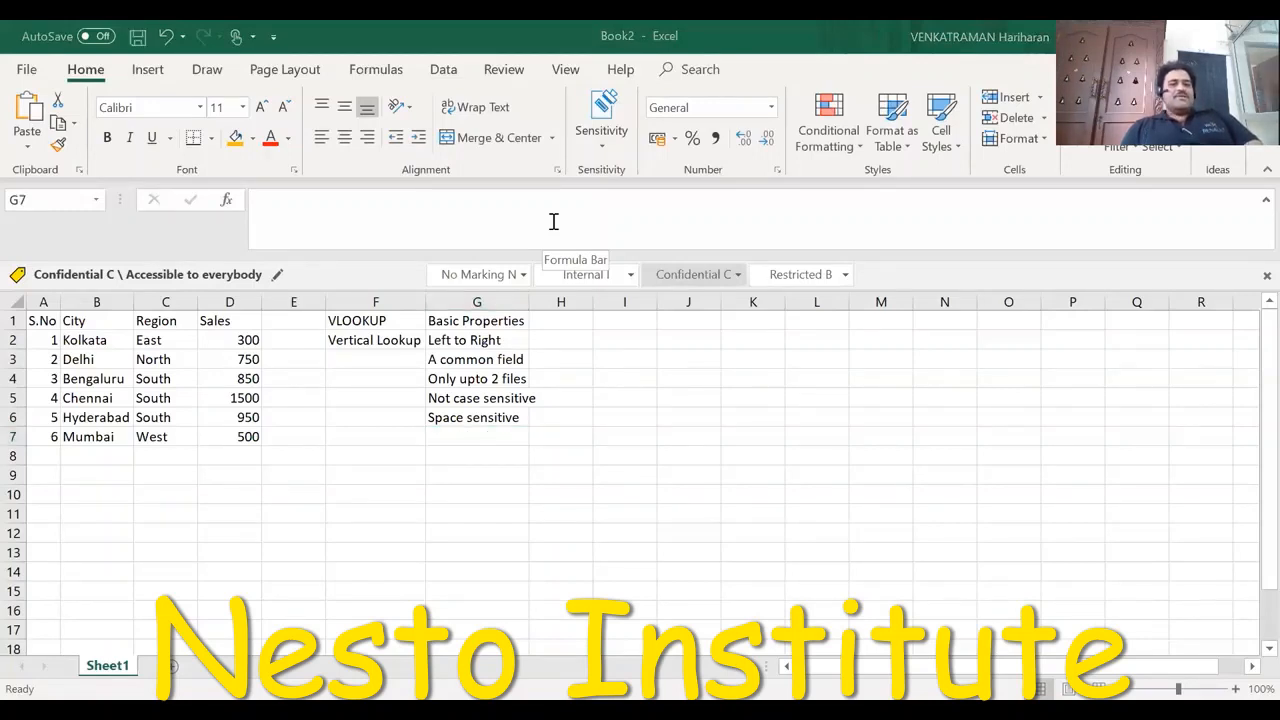
{"action": "key", "text": "Up"}
{"action": "key", "text": "Up"}
{"action": "key", "text": "Up"}
{"action": "key", "text": "Up"}
{"action": "key", "text": "Up"}
{"action": "key", "text": "Up"}
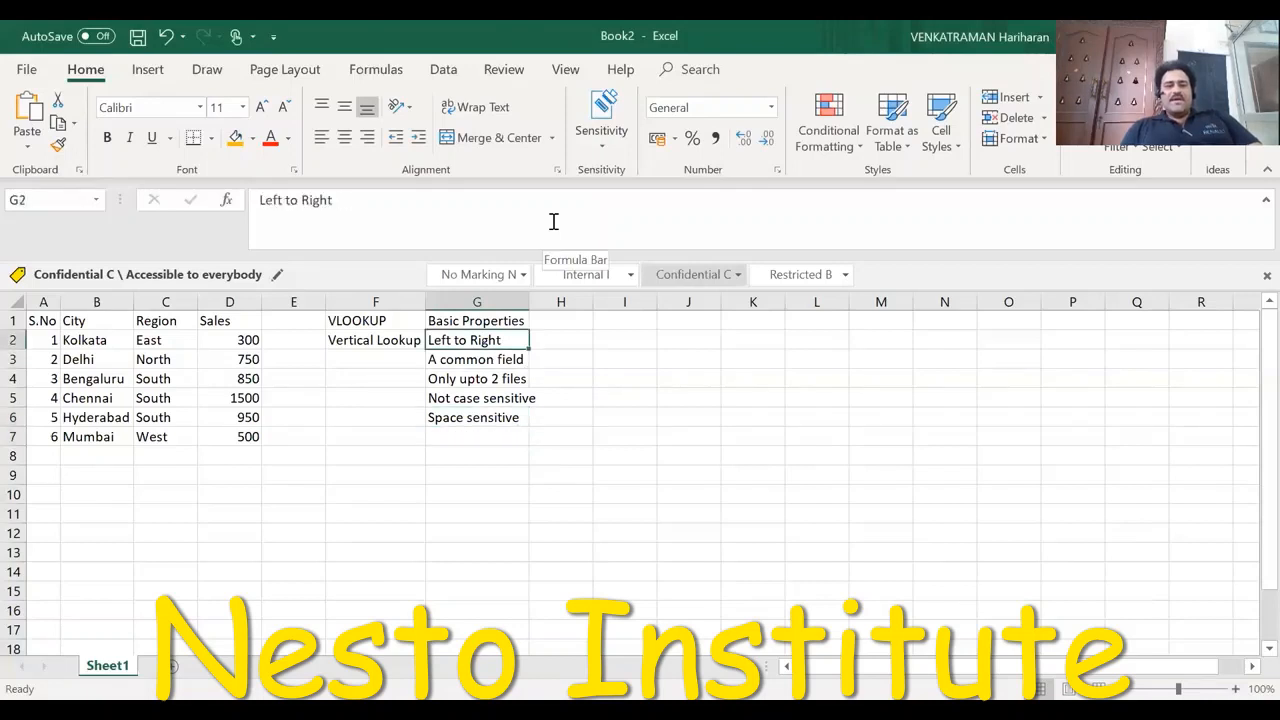
{"action": "key", "text": "Left"}
{"action": "key", "text": "Left"}
{"action": "key", "text": "Left"}
{"action": "key", "text": "Left"}
{"action": "key", "text": "Left"}
{"action": "key", "text": "Left"}
{"action": "key", "text": "Down"}
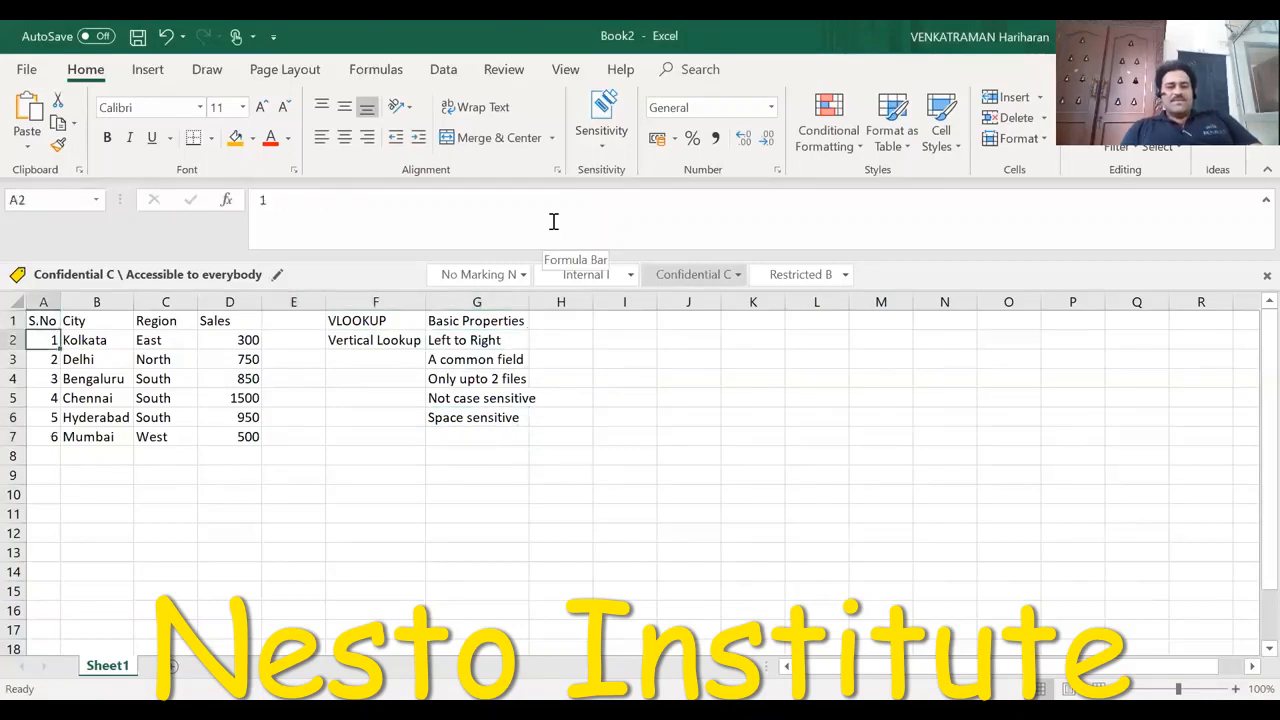
{"action": "key", "text": "Right"}
{"action": "type", "text": "kolk"}
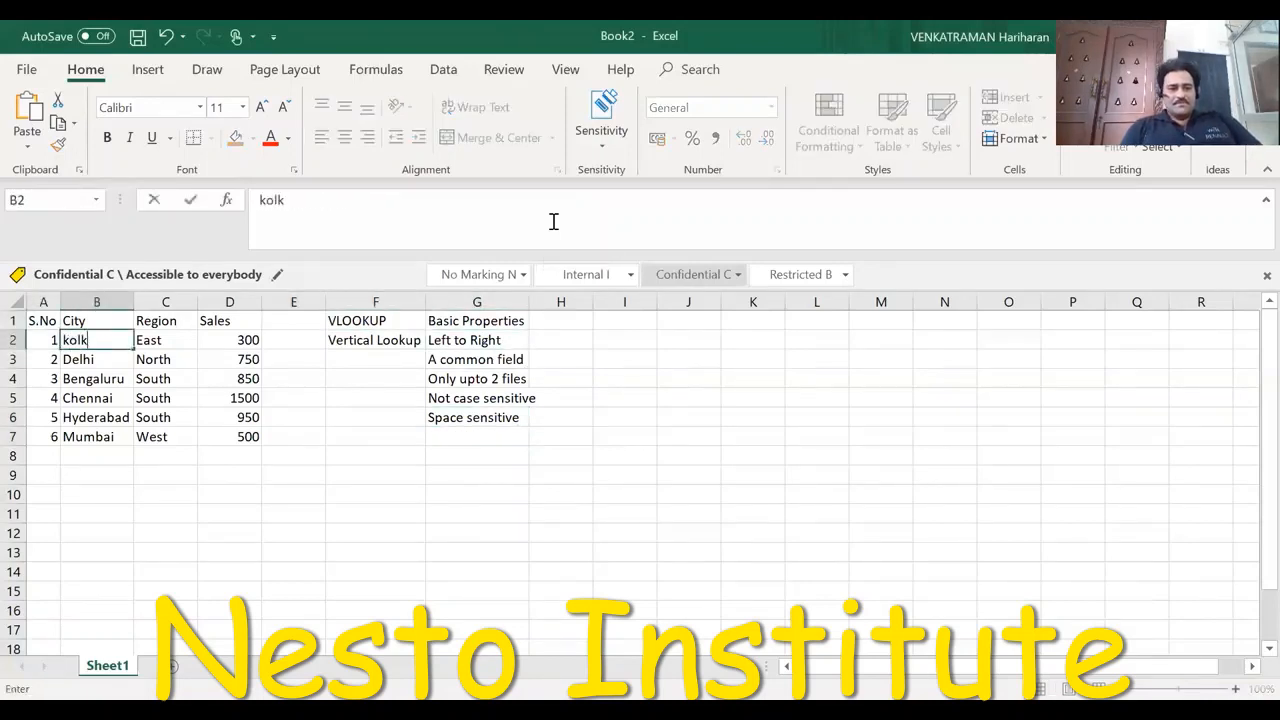
{"action": "type", "text": "ata"}
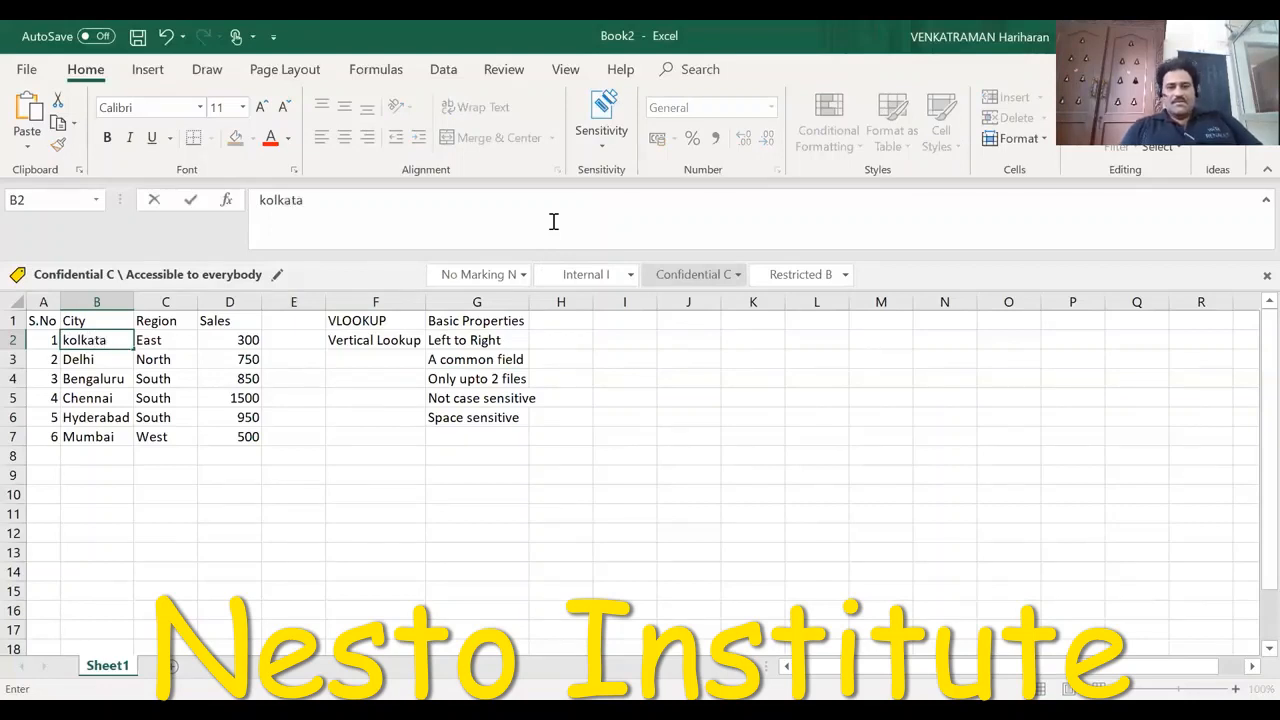
{"action": "key", "text": "Return"}
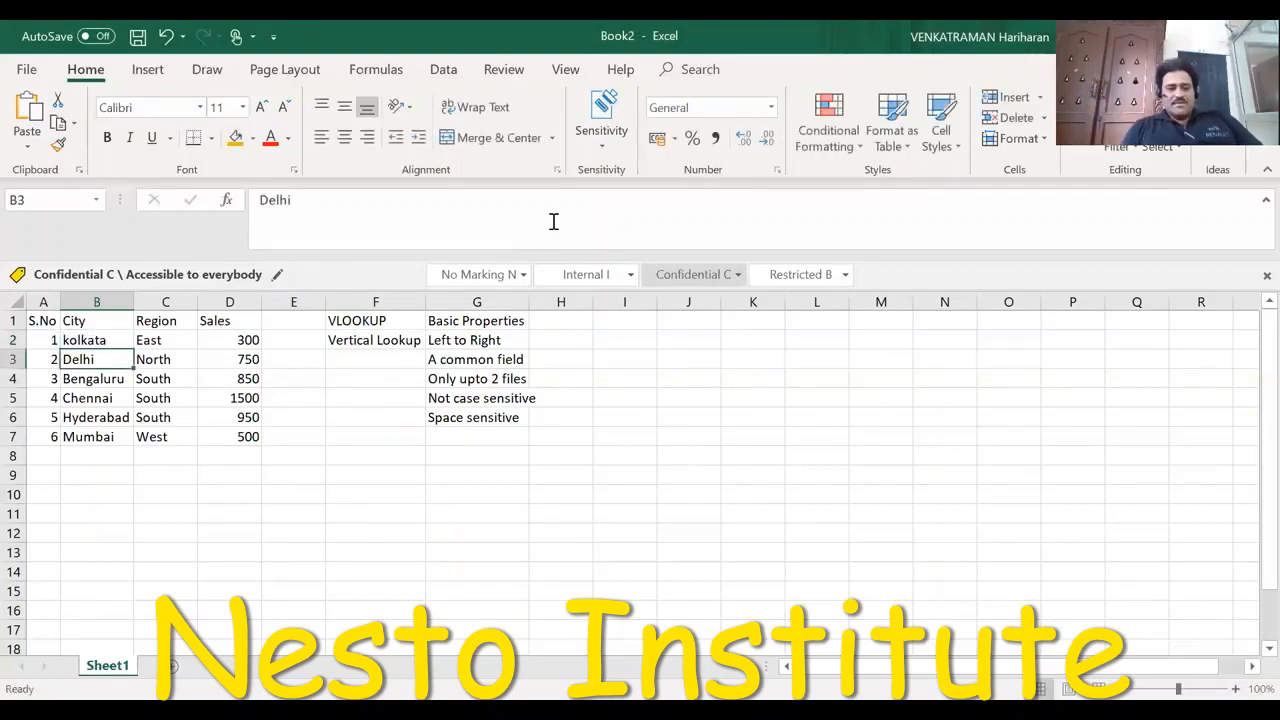
{"action": "key", "text": "Up"}
{"action": "key", "text": "ctrl+z"}
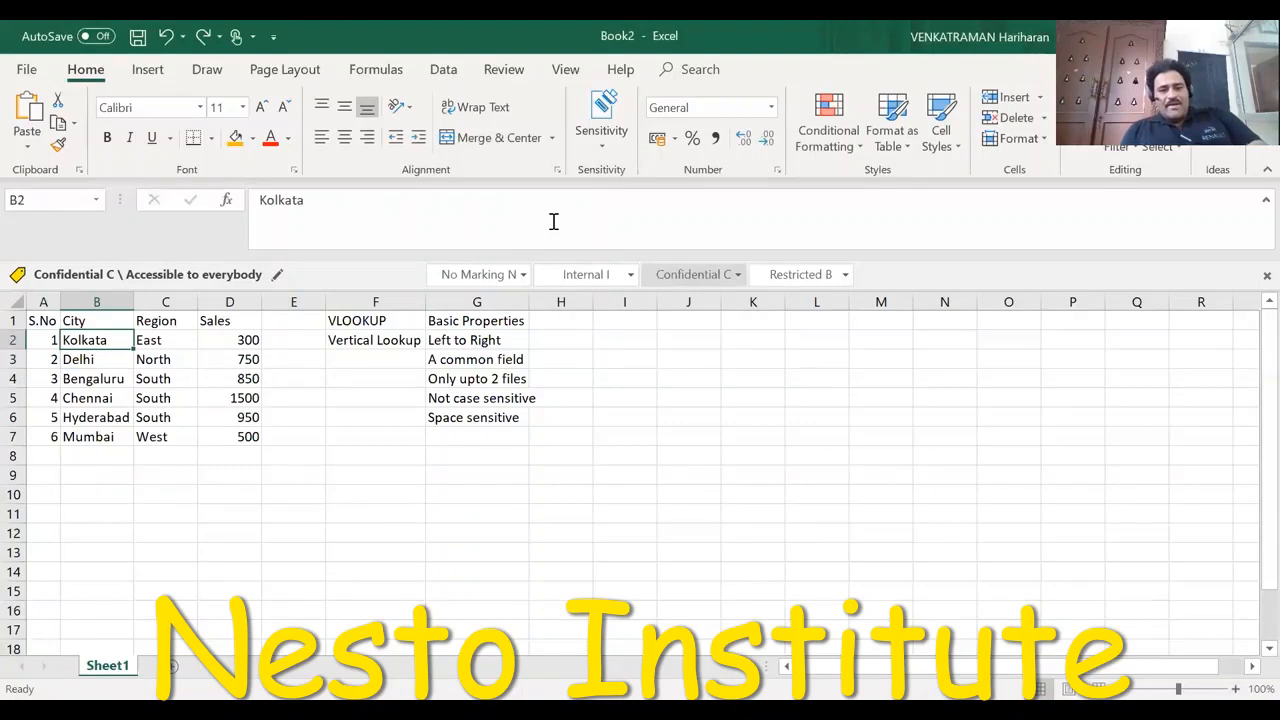
Add a trailing space to Kolkata in B2 to test VLOOKUP's space sensitivity, and undo the edit.
{"action": "key", "text": "F2"}
{"action": "key", "text": "Return"}
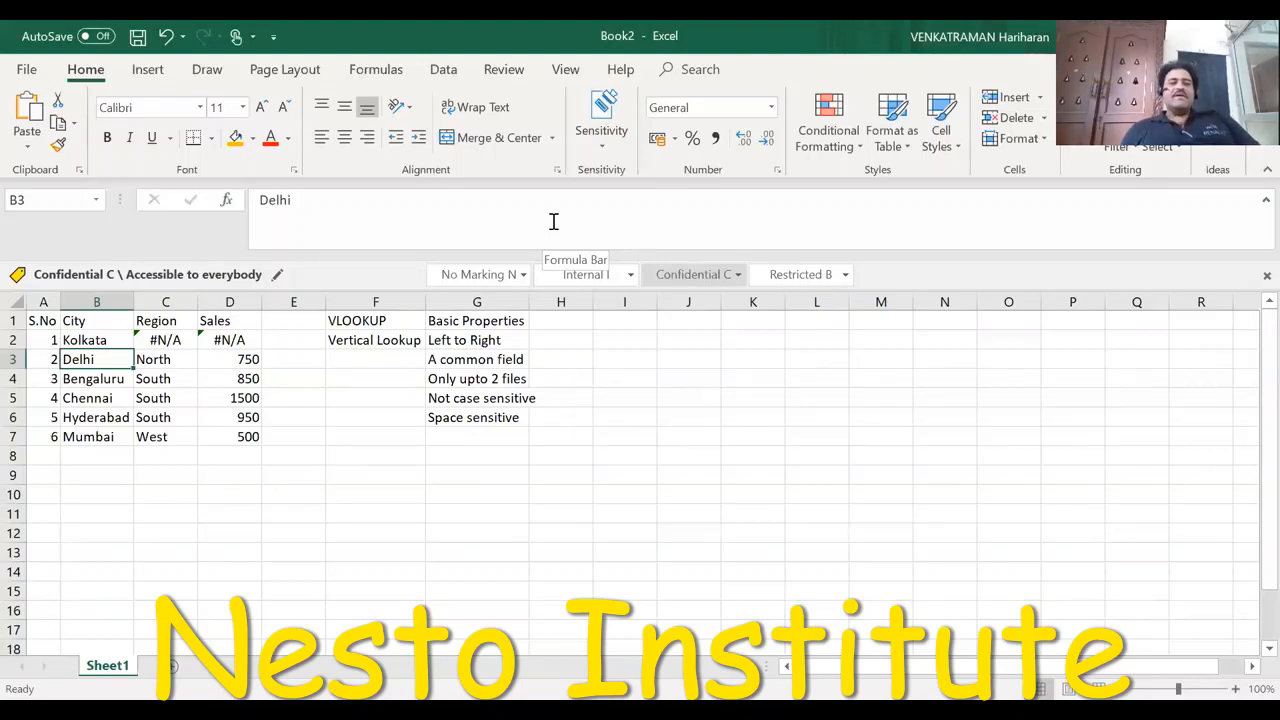
{"action": "key", "text": "ctrl+z"}
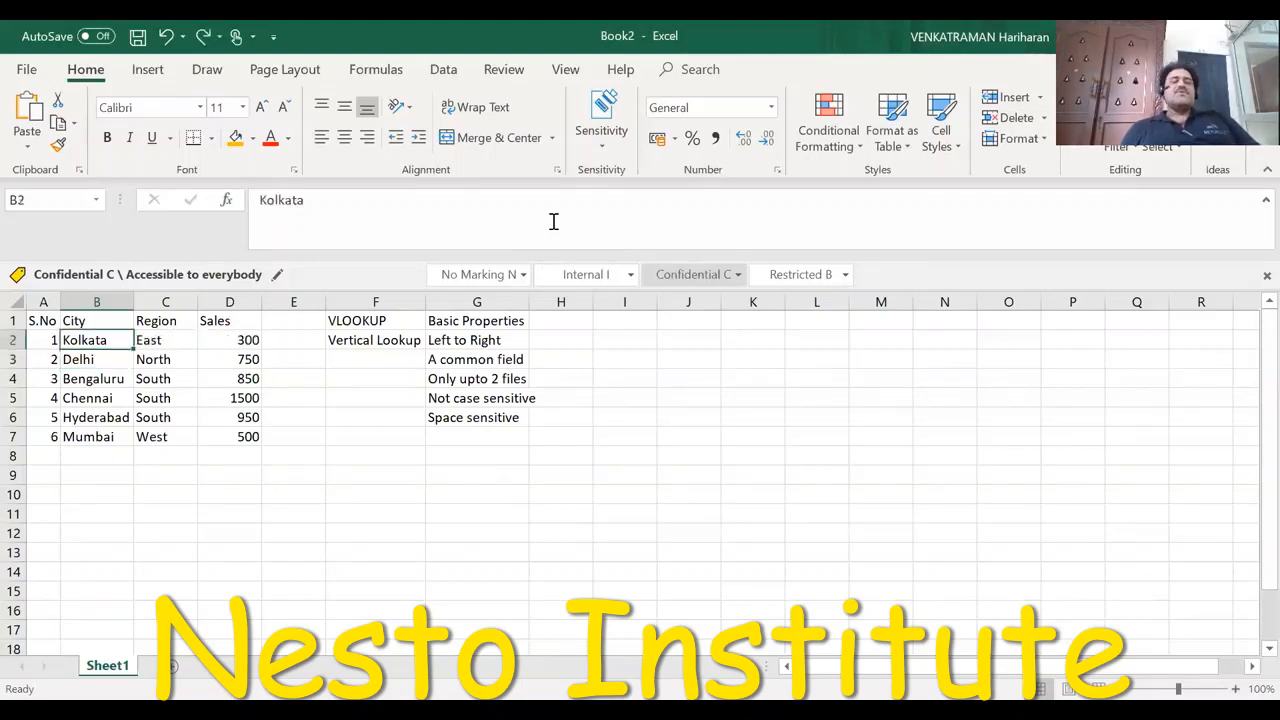